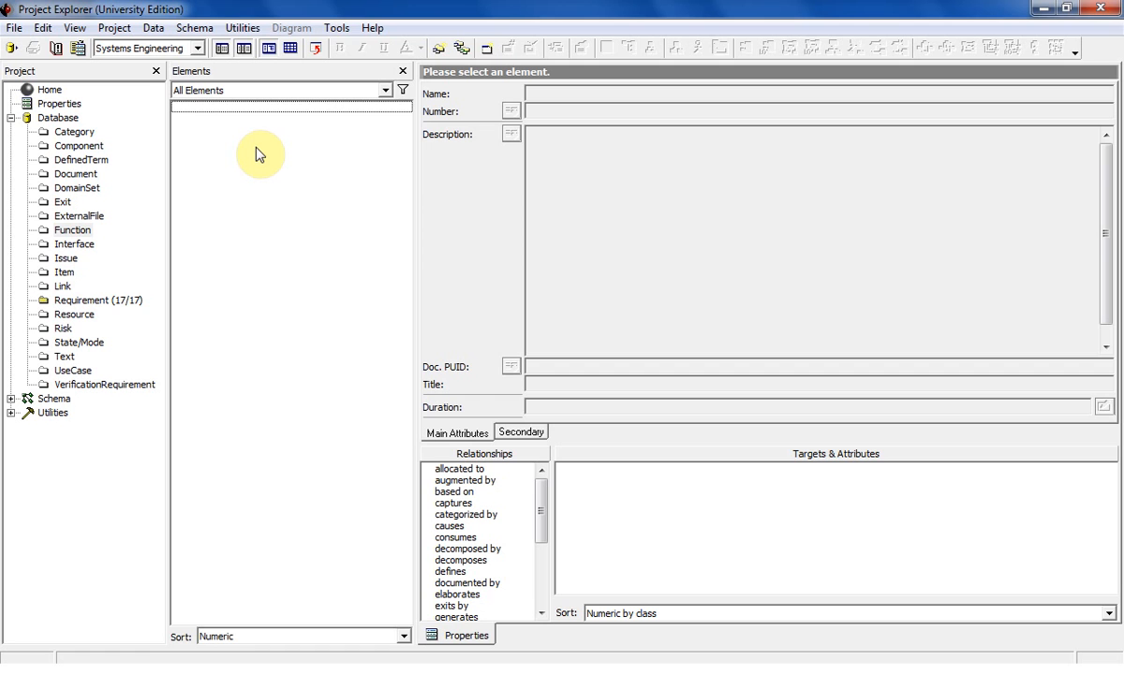
Create two new function elements with the default names Function_001 and Function_002.
double_click(261, 155)
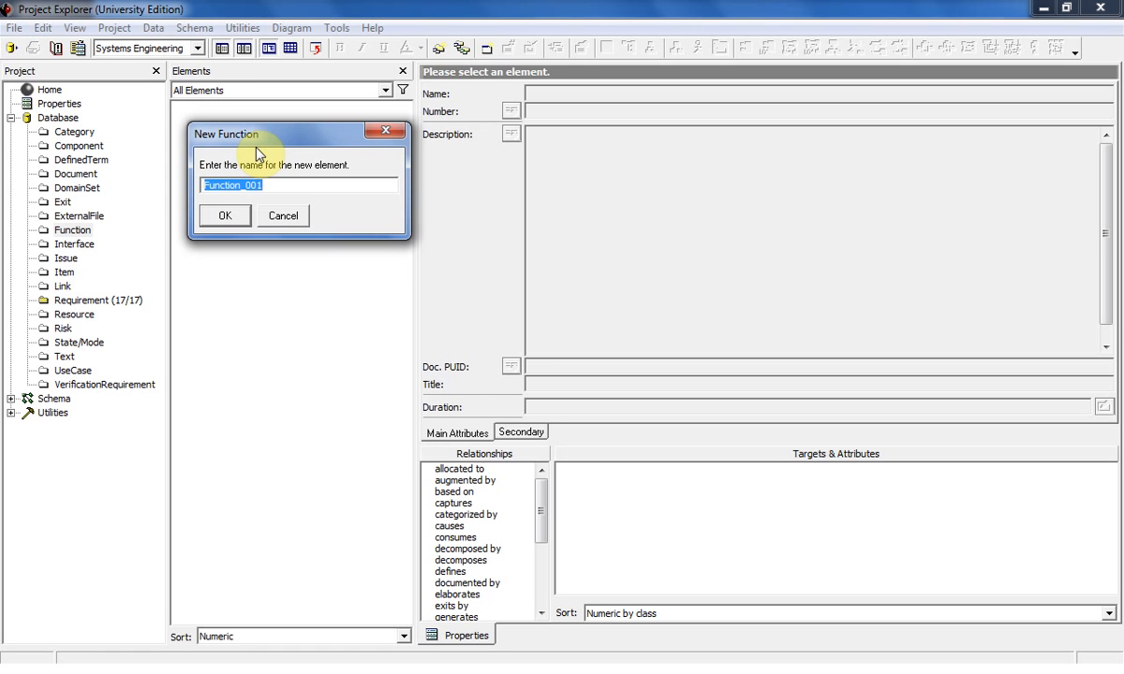
key("Return")
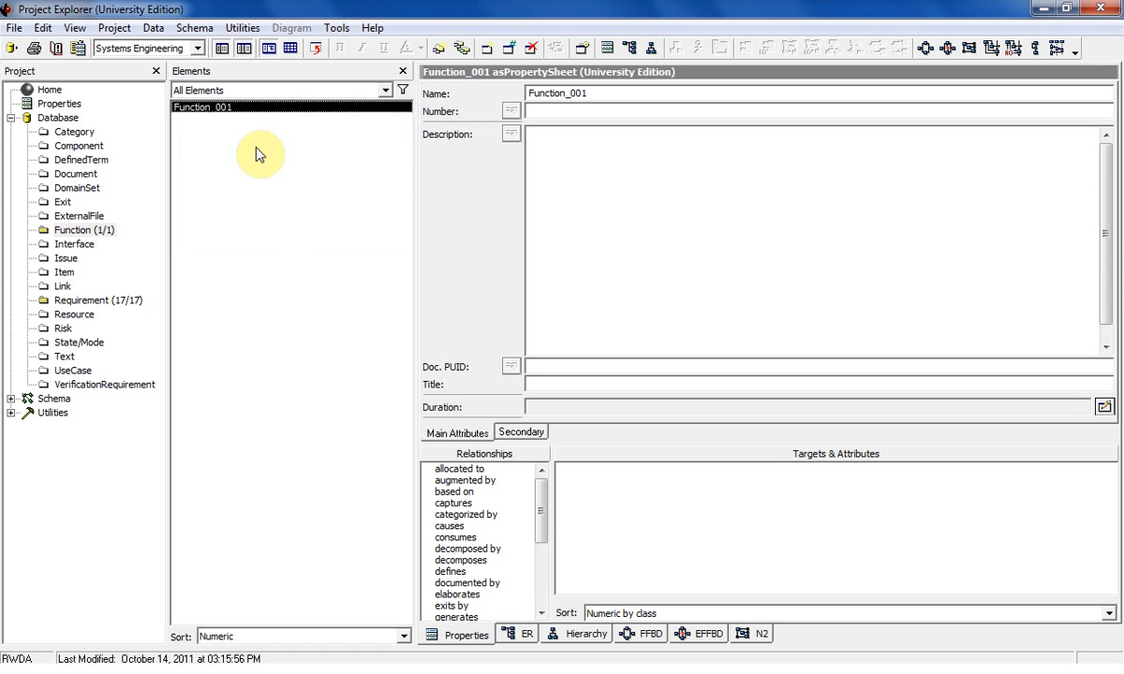
right_click(257, 149)
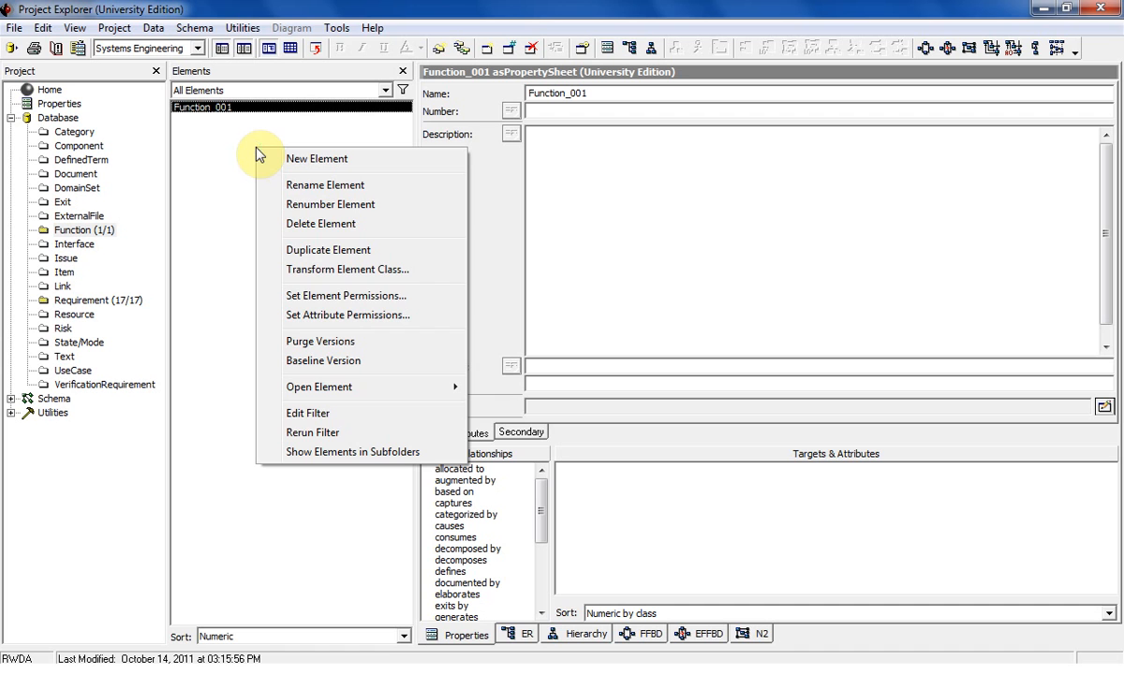
left_click(293, 159)
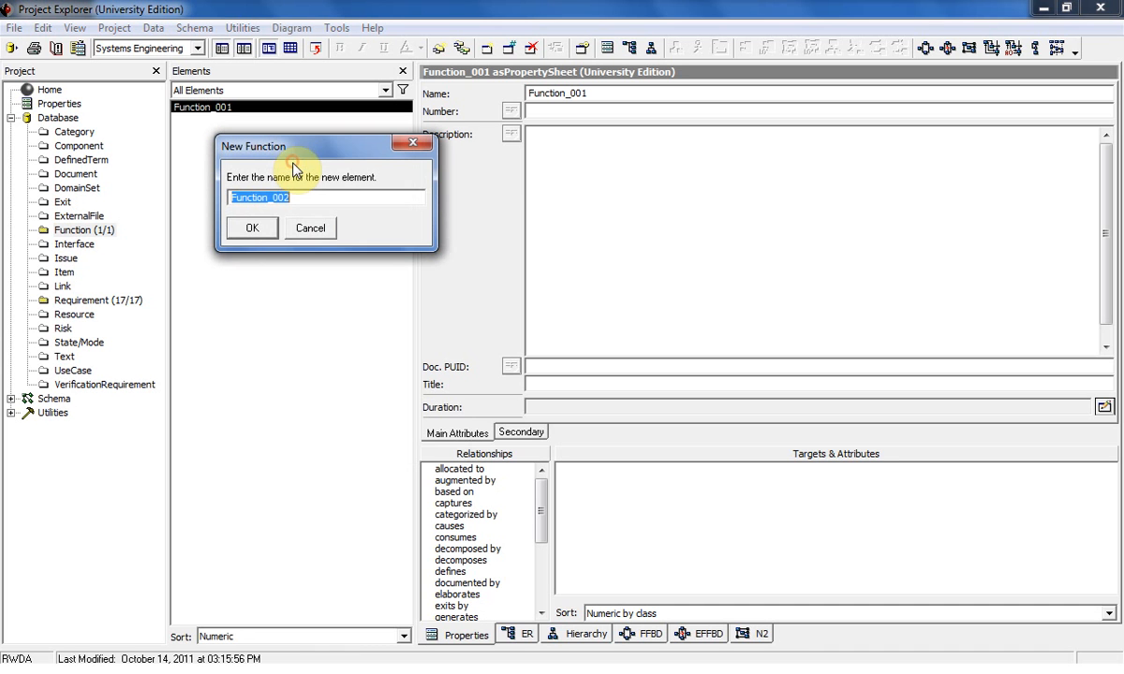
left_click(251, 232)
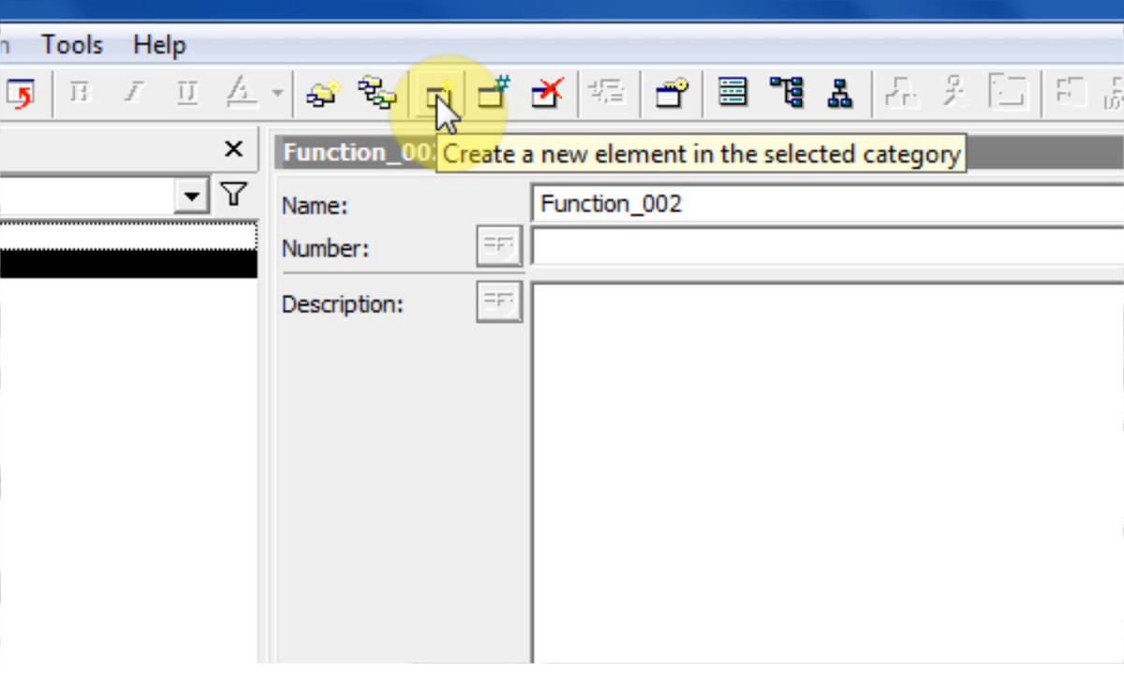
Add two more function elements with the default names Function_003 and Function_004.
left_click(437, 96)
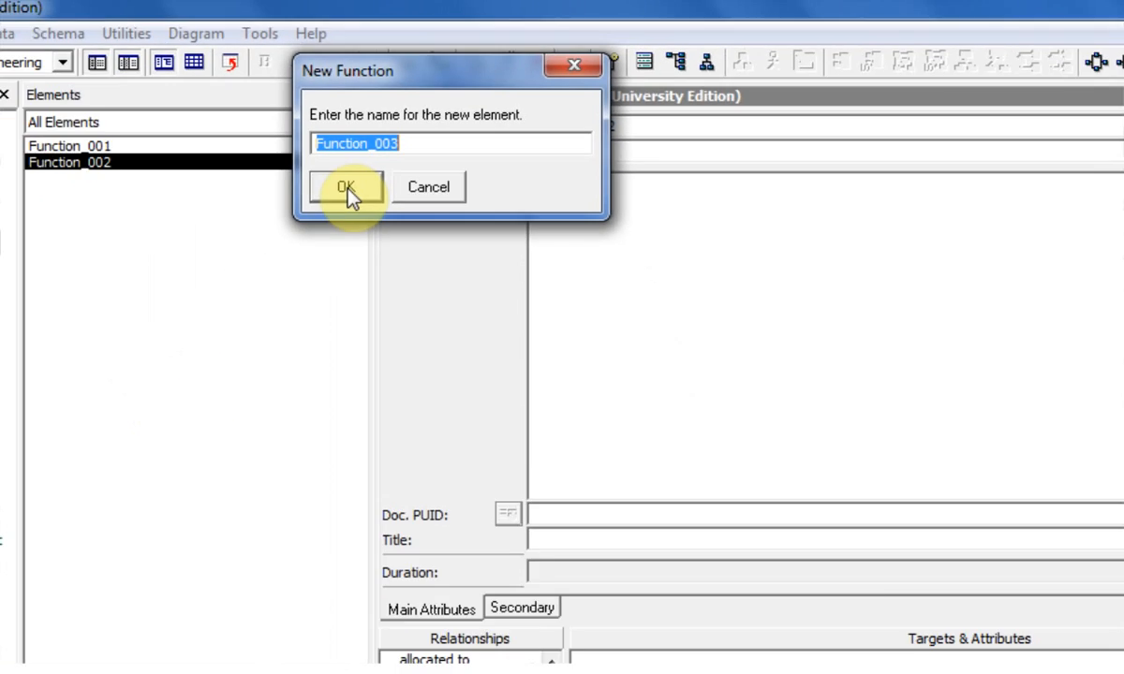
left_click(346, 186)
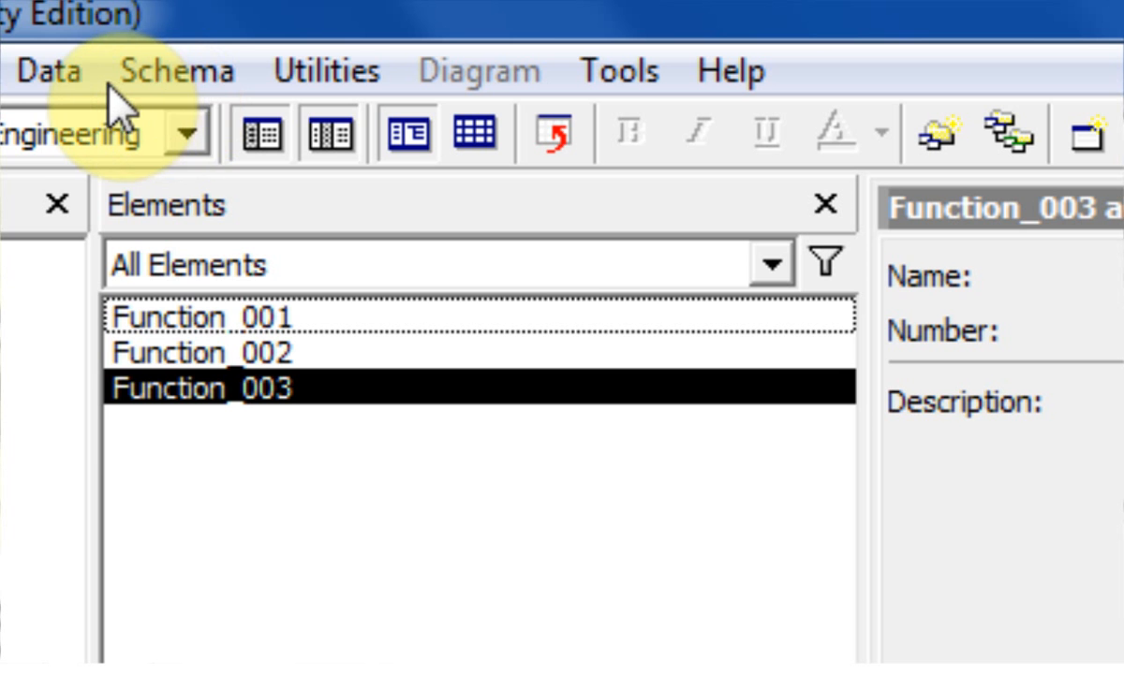
left_click(134, 43)
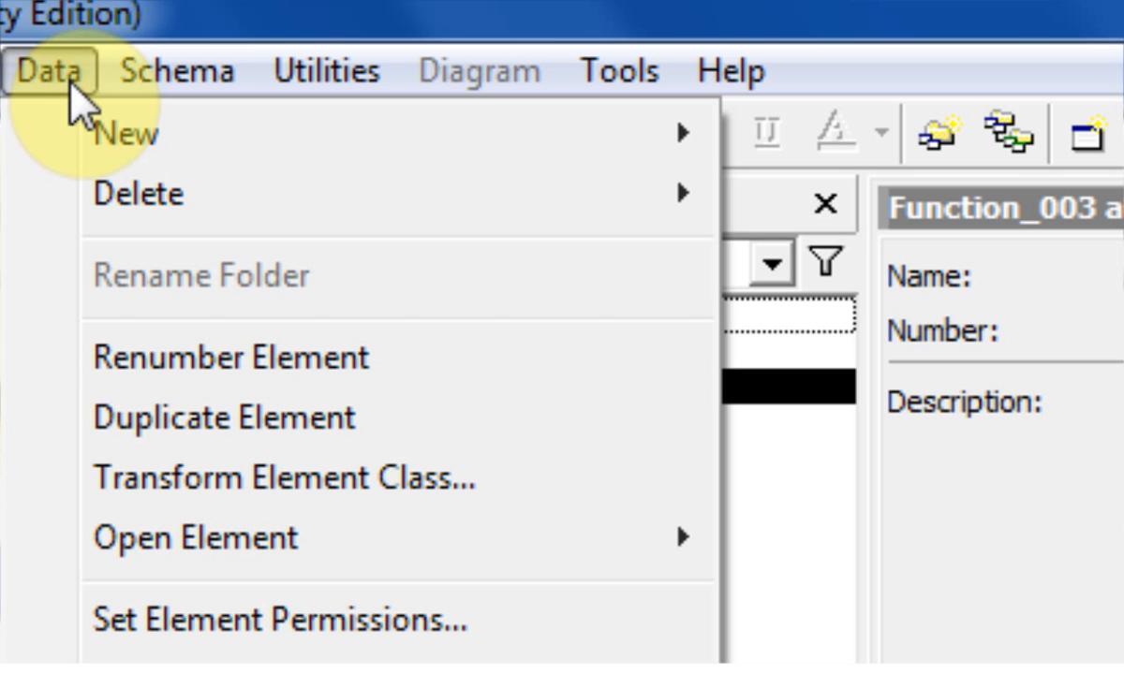
mouse_move(459, 141)
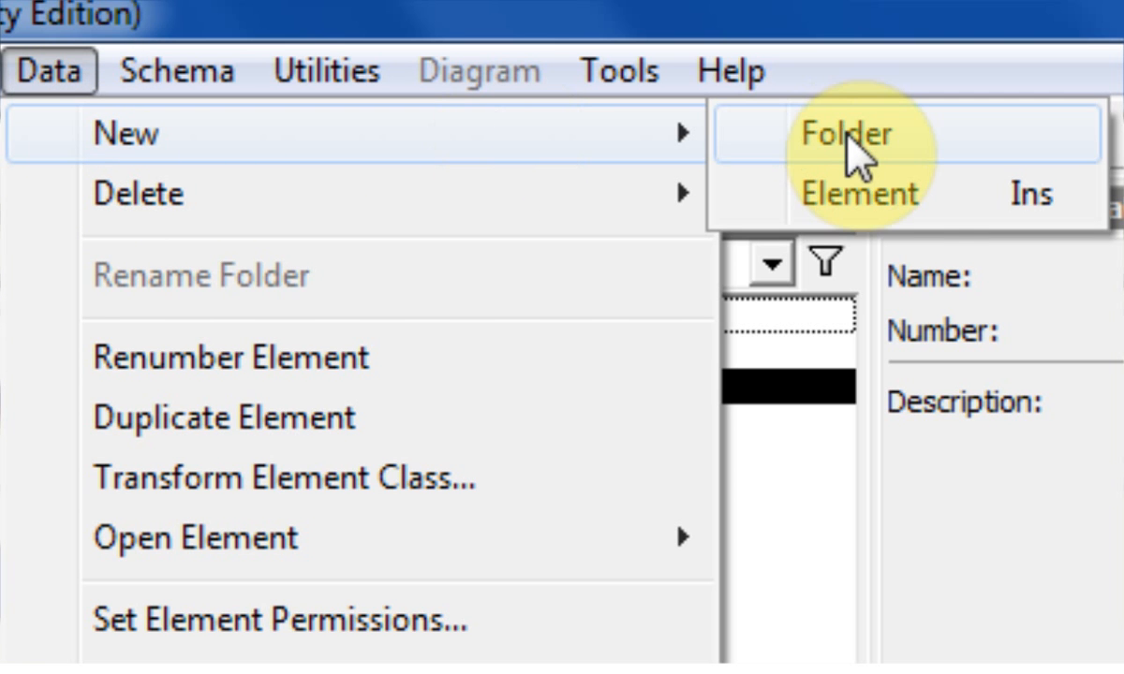
left_click(885, 211)
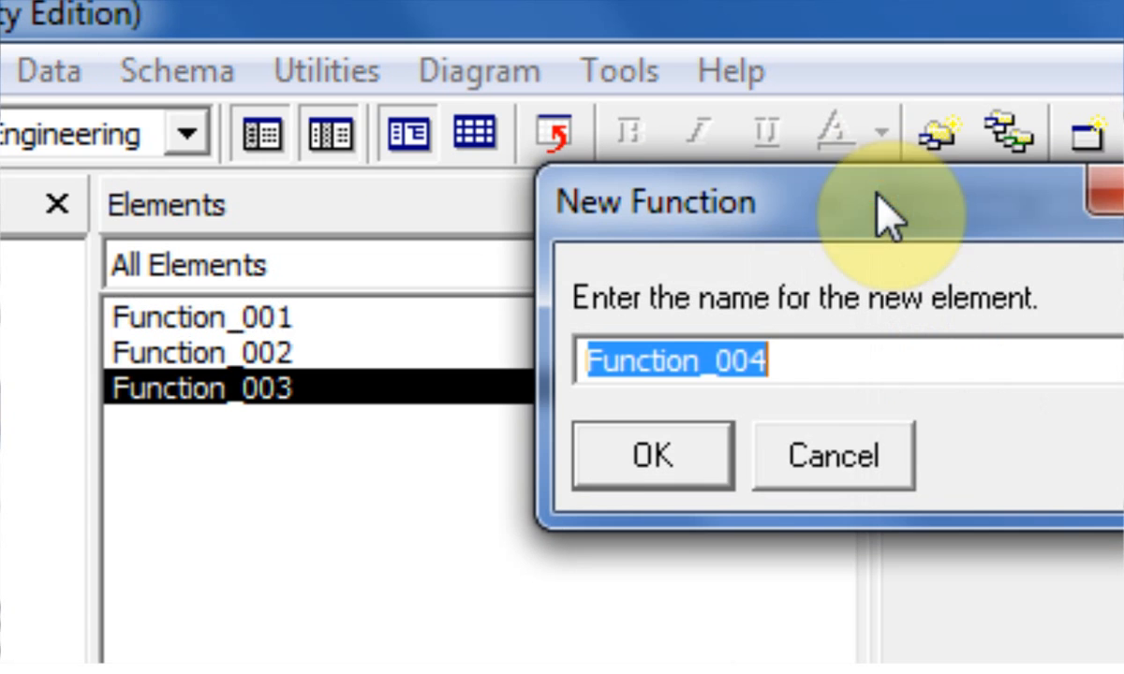
left_click(642, 459)
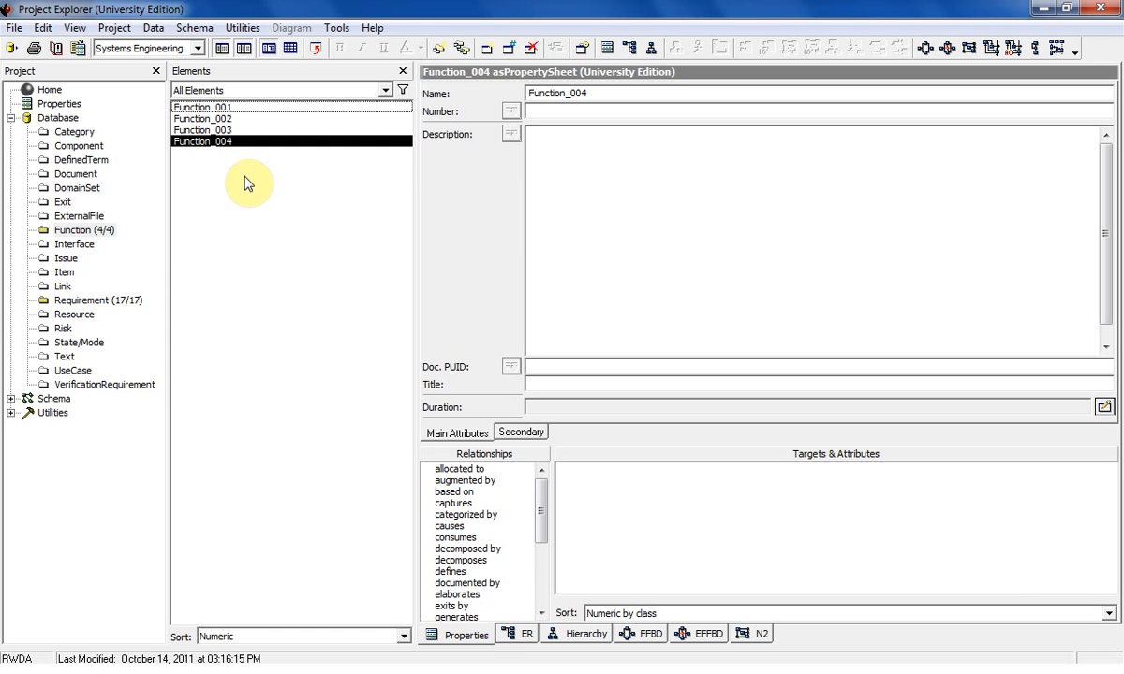
Select Function_002 through Function_004 together in the element list.
left_click(245, 107)
left_click(226, 119)
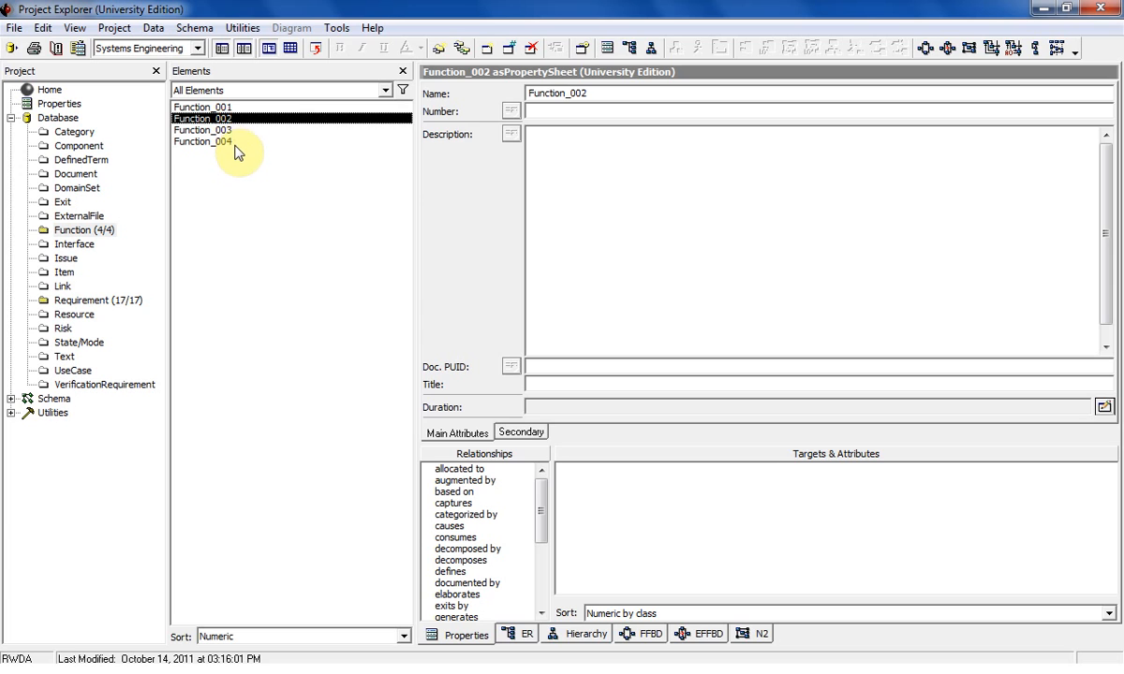
left_click(228, 142, "shift")
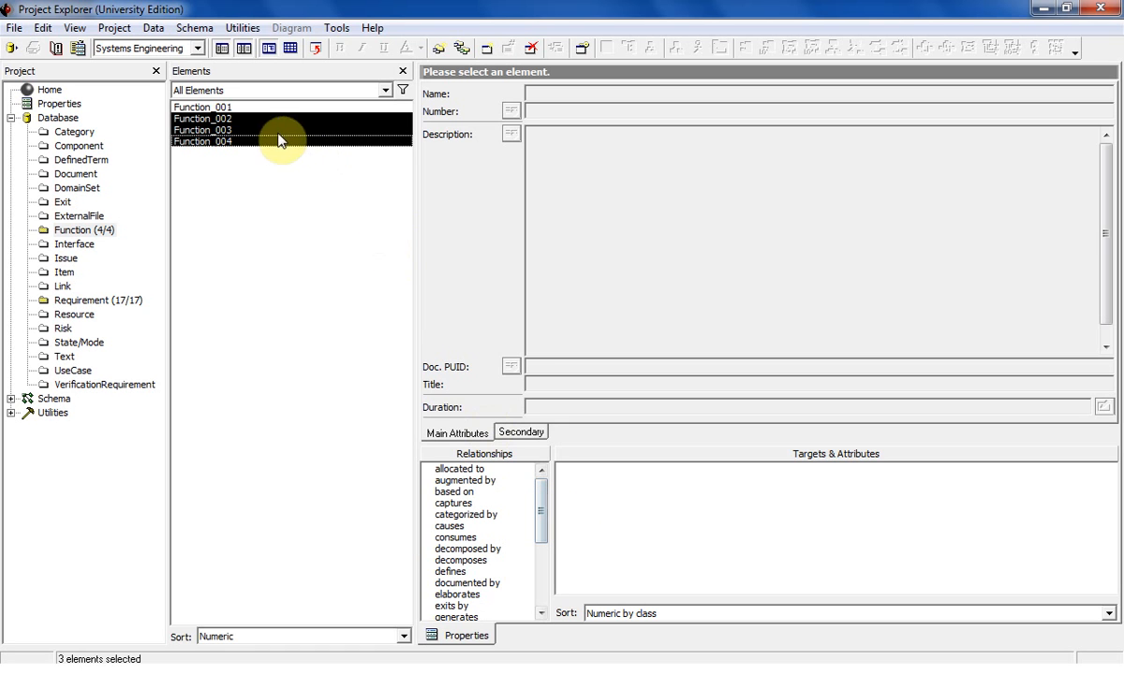
Rename Function_001 to Parent Function.
left_click(190, 108)
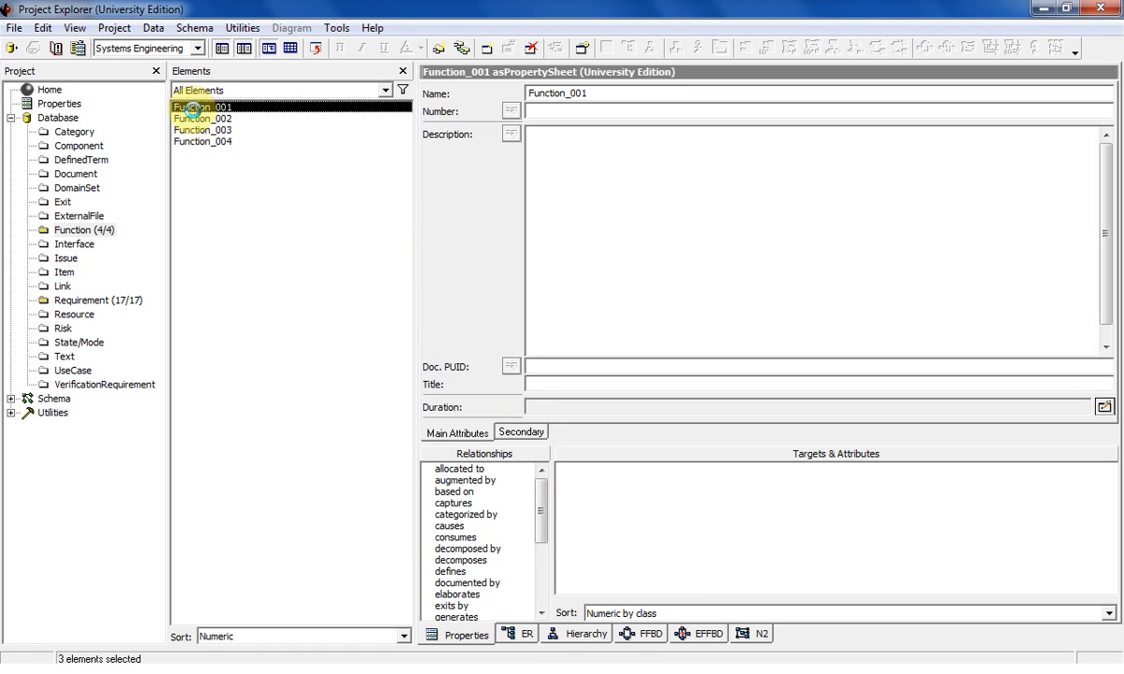
double_click(573, 94)
type("Parent Funct")
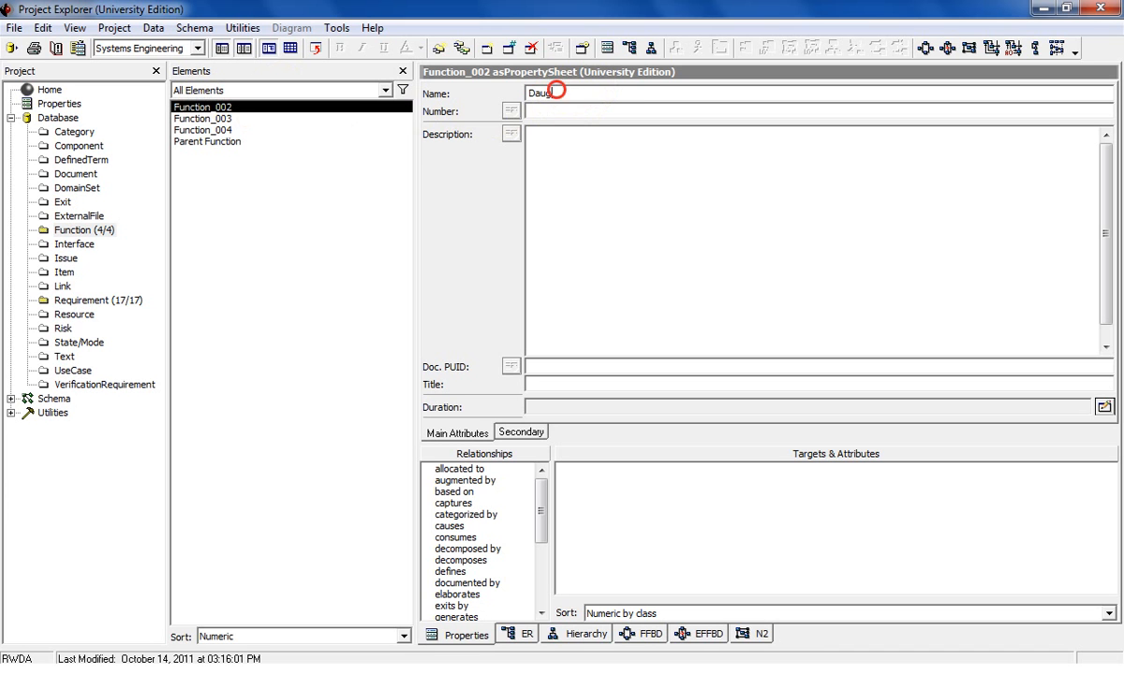
Set up four child functions named Daughter Function 1, Daughter Function 2, Daughter Function 3 and Daughter Function 4.
right_click(241, 107)
left_click(309, 208)
right_click(276, 125)
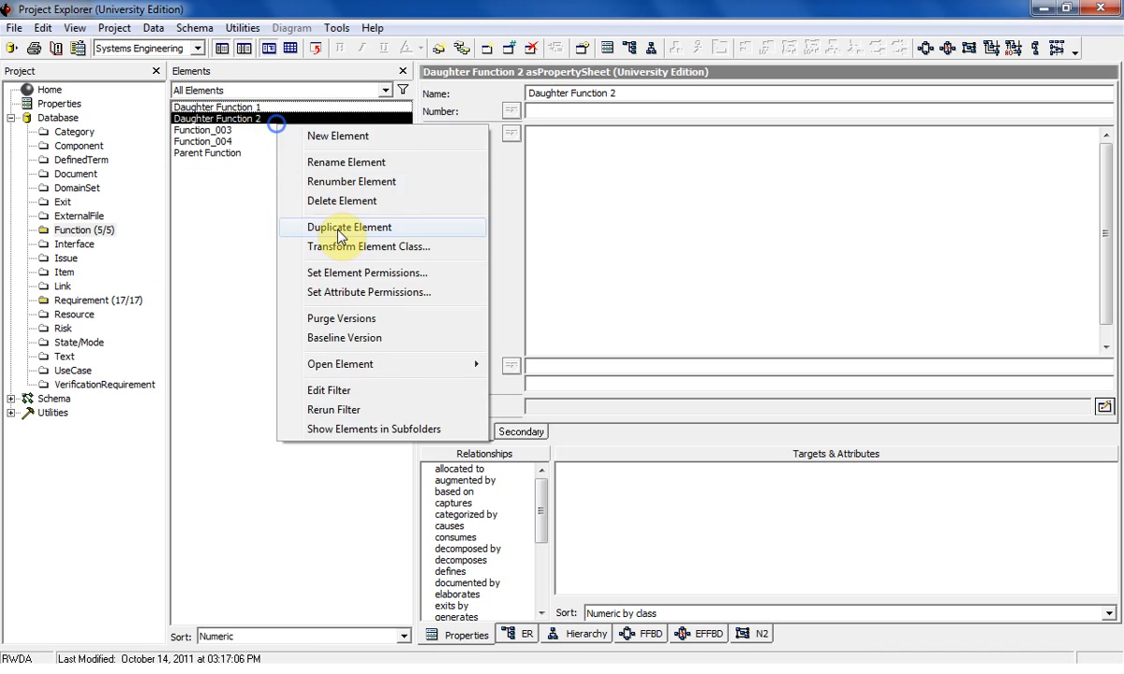
left_click(339, 232)
left_click(399, 271)
right_click(264, 131)
left_click(327, 235)
left_click(399, 271)
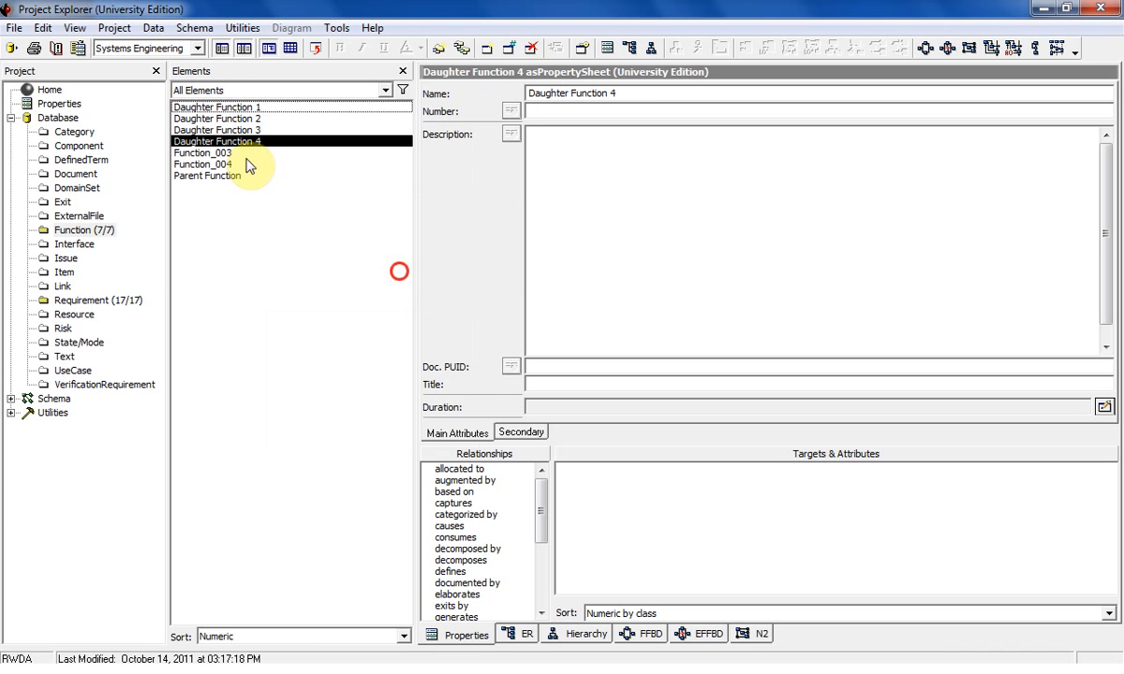
Delete the unneeded elements Function_003 and Function_004 from the database.
left_click(242, 155)
left_click(244, 165, "ctrl")
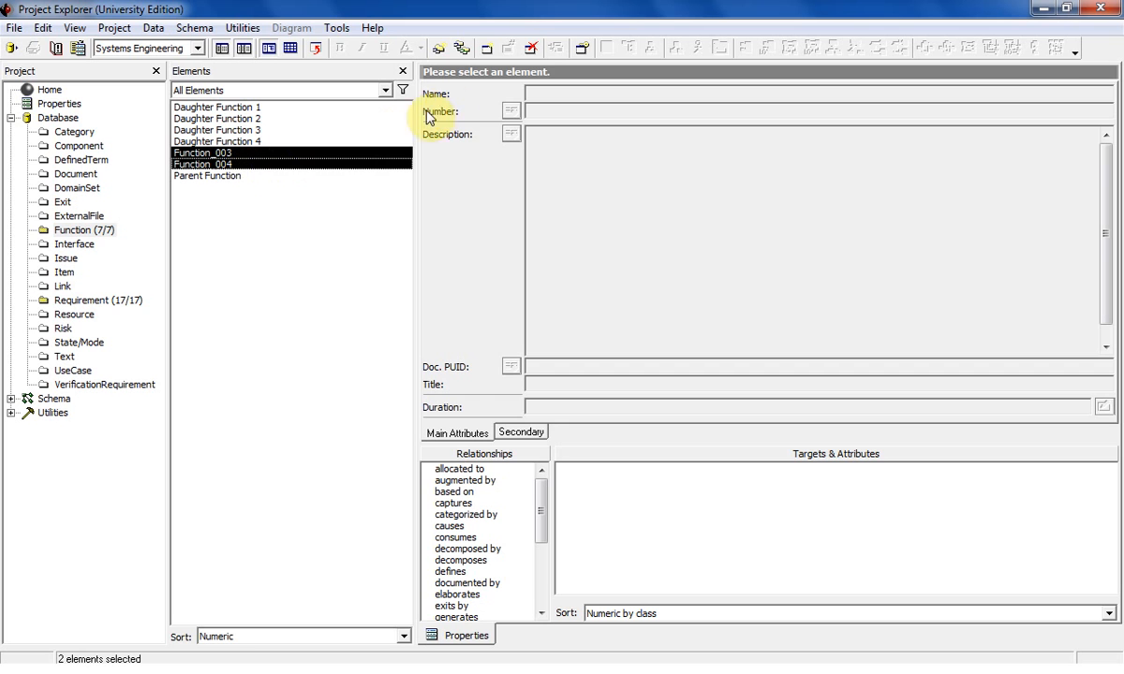
left_click(531, 48)
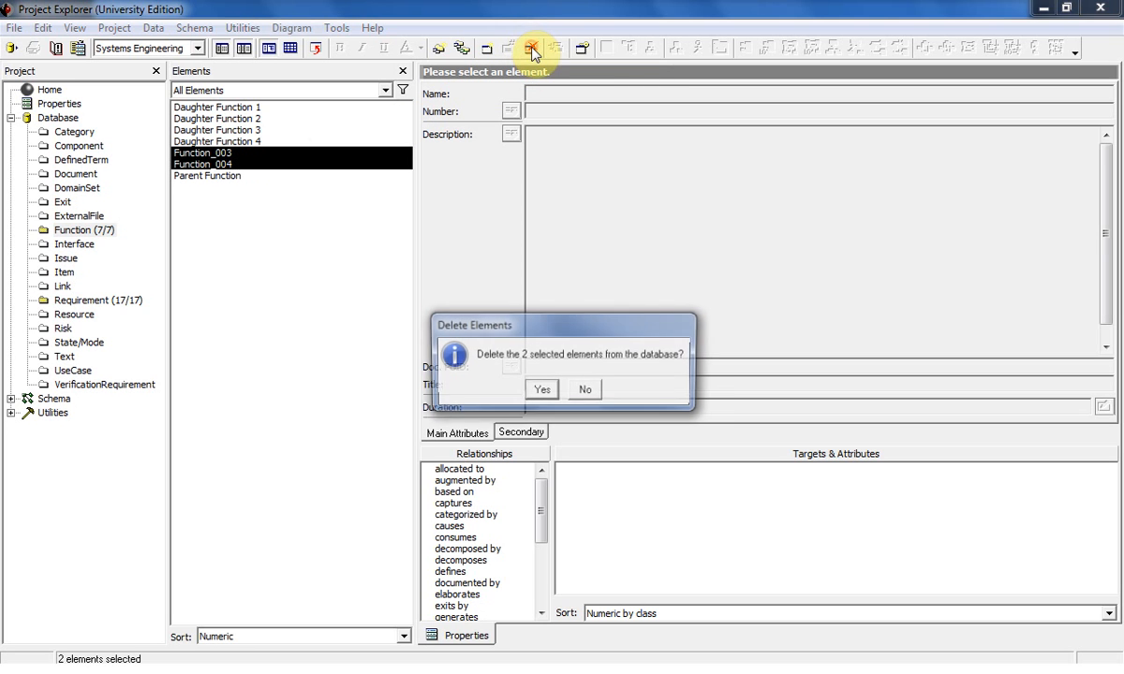
left_click(541, 391)
Set the number of Parent Function to FUNC.1.
left_click(214, 151)
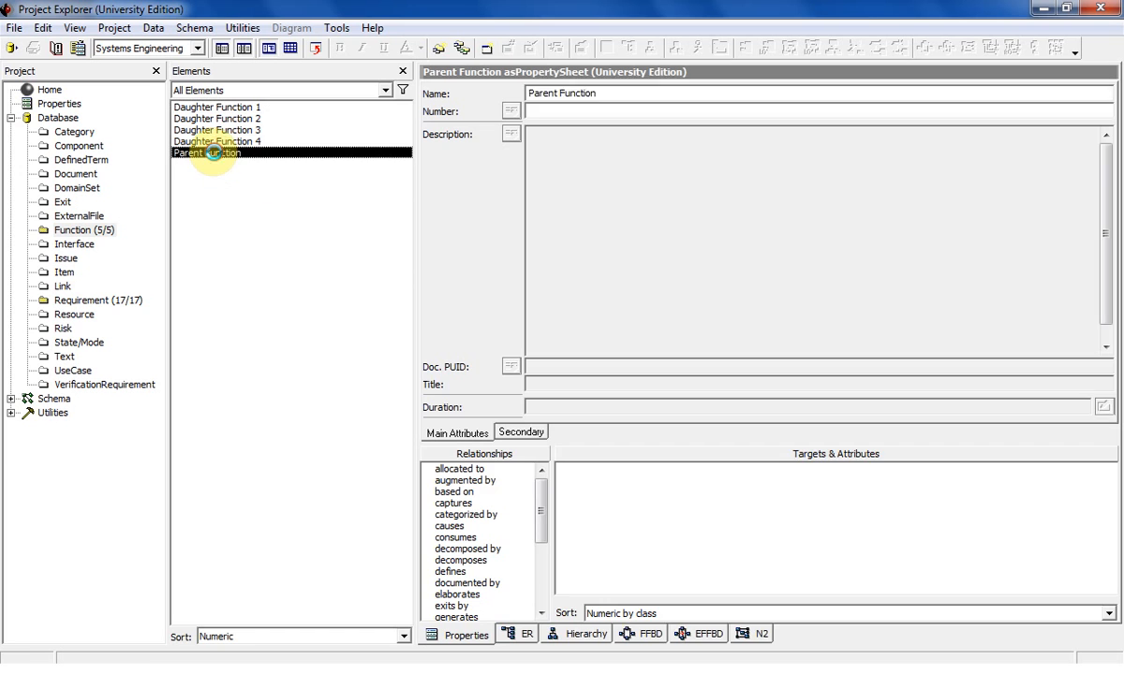
left_click(551, 111)
type("func")
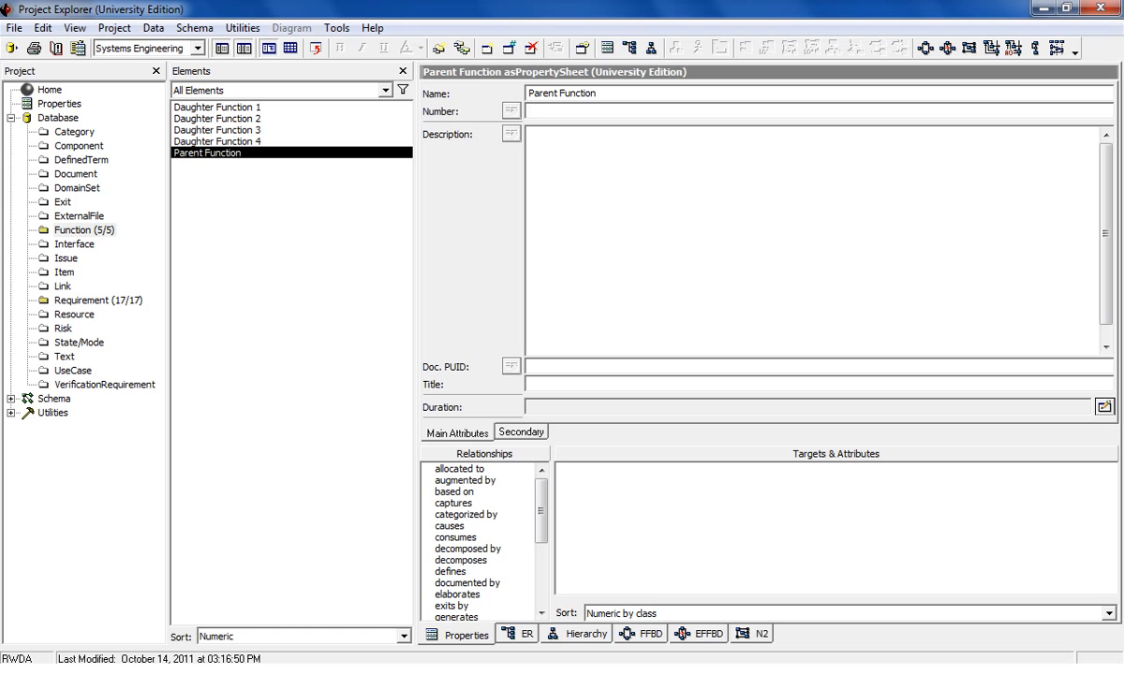
left_click(594, 212)
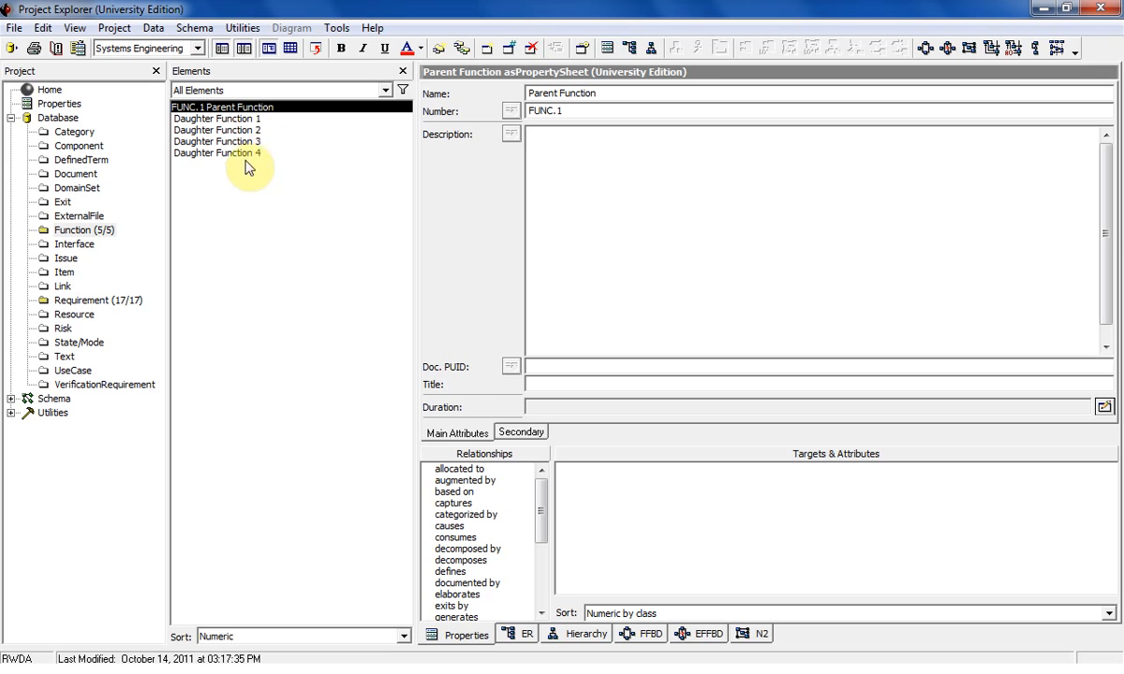
Relate Parent Function to Daughter Functions 1 to 4 as "decomposed by" targets and renumber it with all its descendants.
double_click(459, 549)
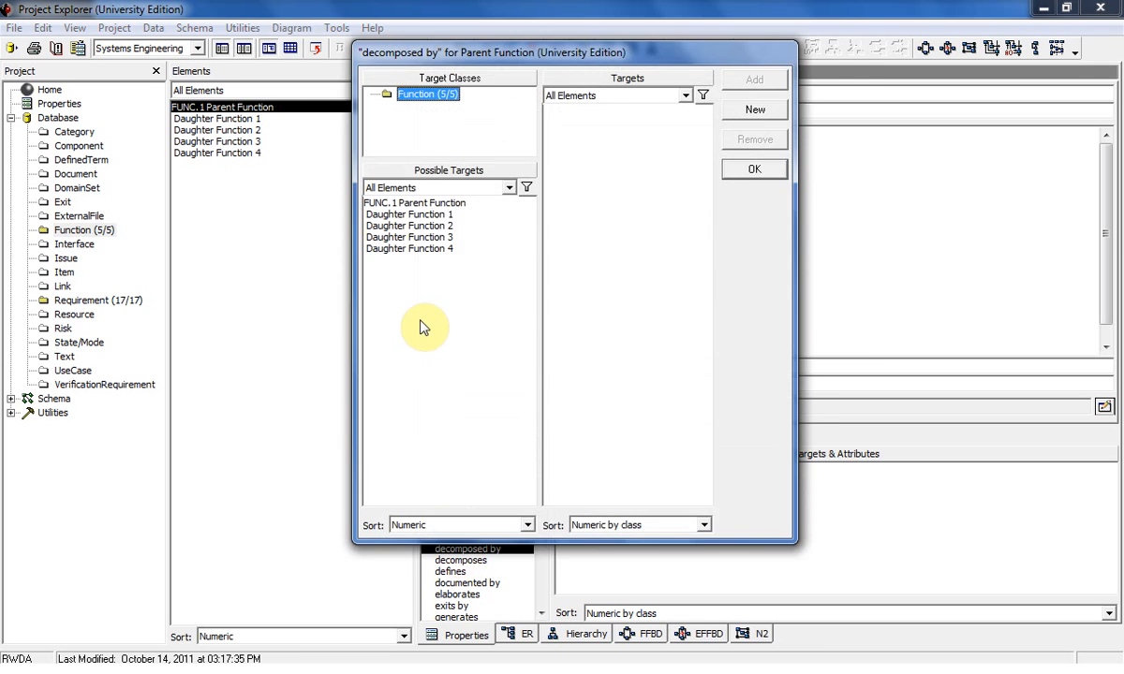
left_click(396, 214)
left_click(419, 250, "shift")
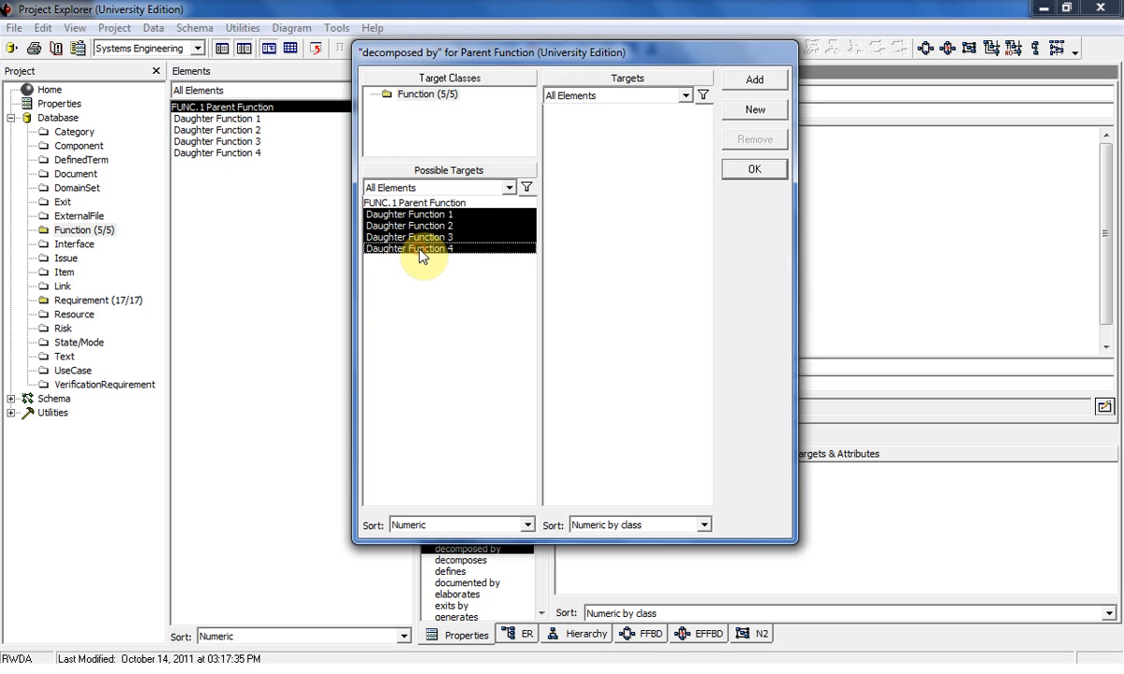
left_click(754, 80)
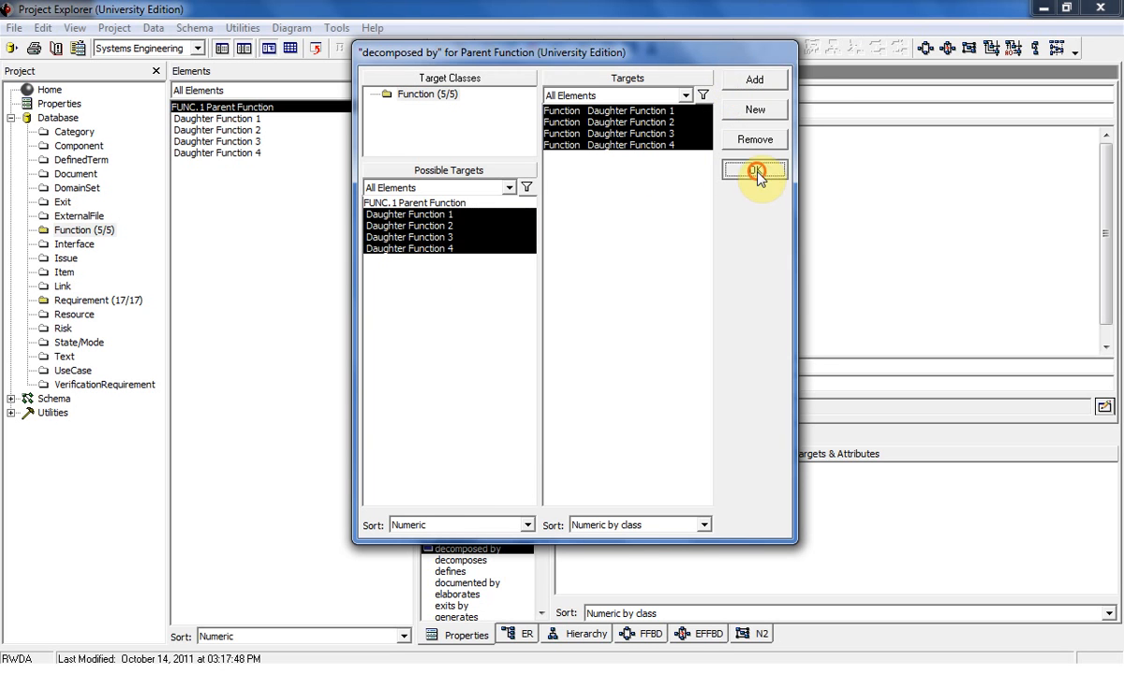
left_click(757, 172)
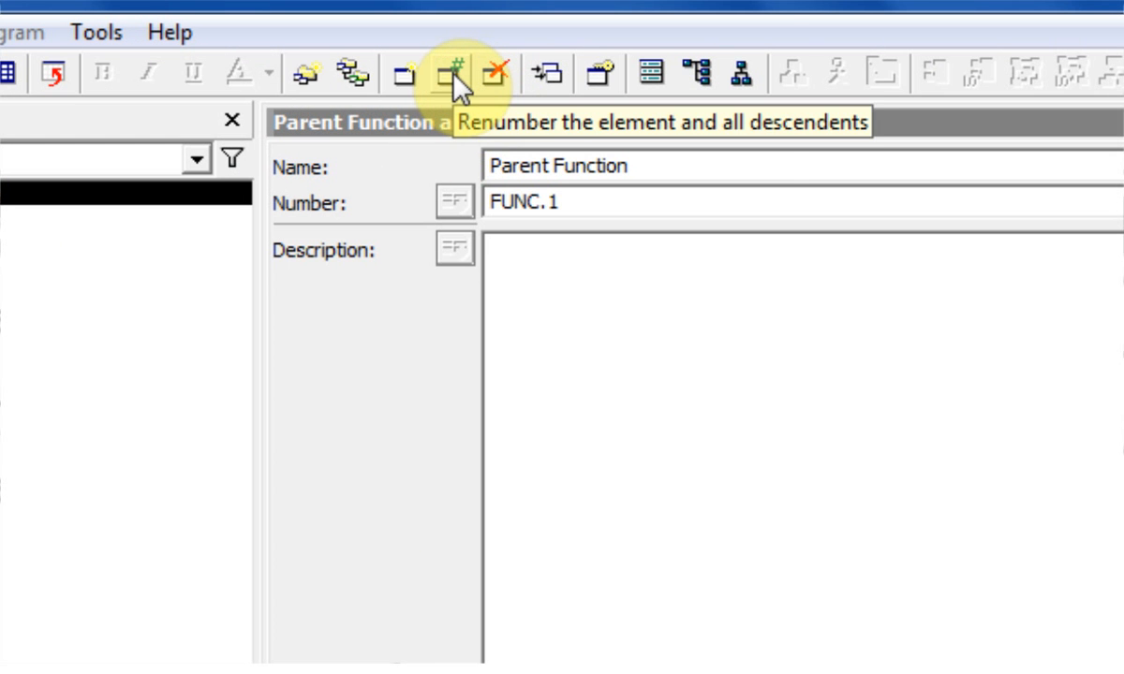
left_click(453, 77)
left_click(509, 168)
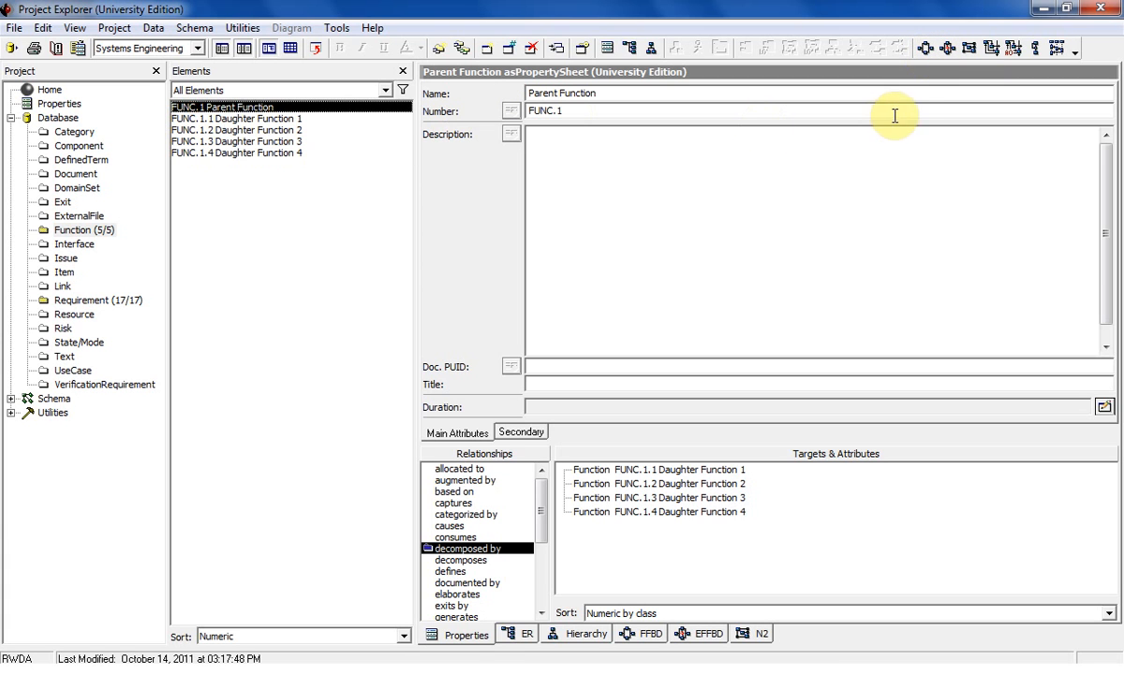
View Parent Function's FFBD in a maximized window with the diagram elements list hidden, and close it.
left_click(925, 47)
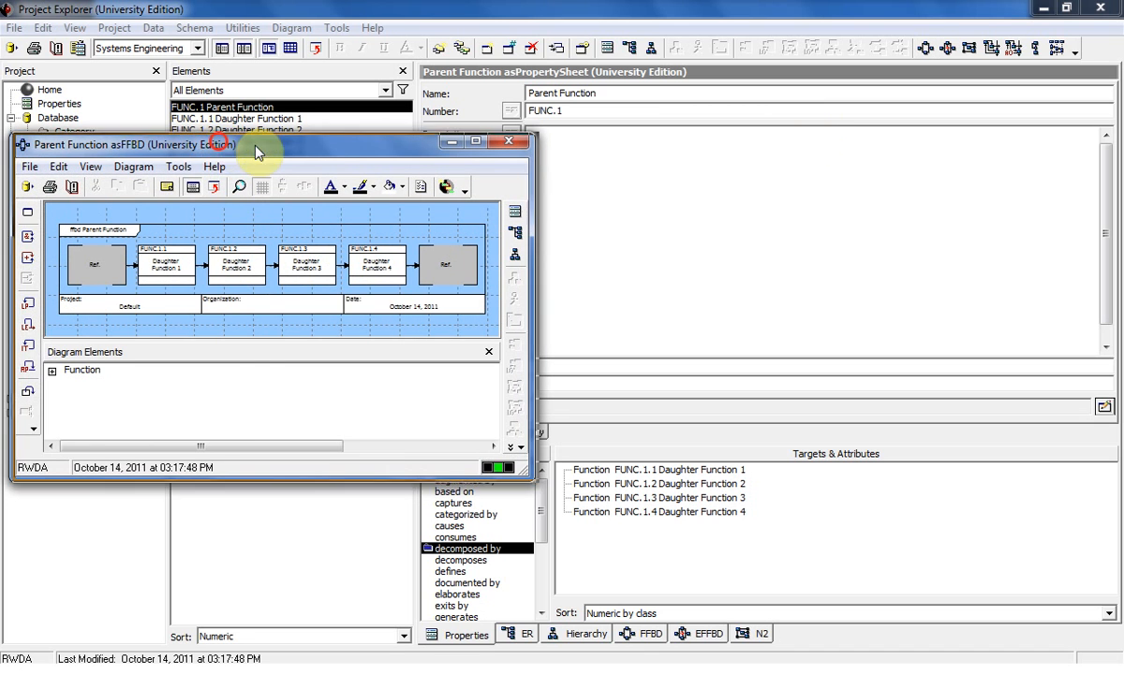
left_click_drag(221, 148, 445, 147)
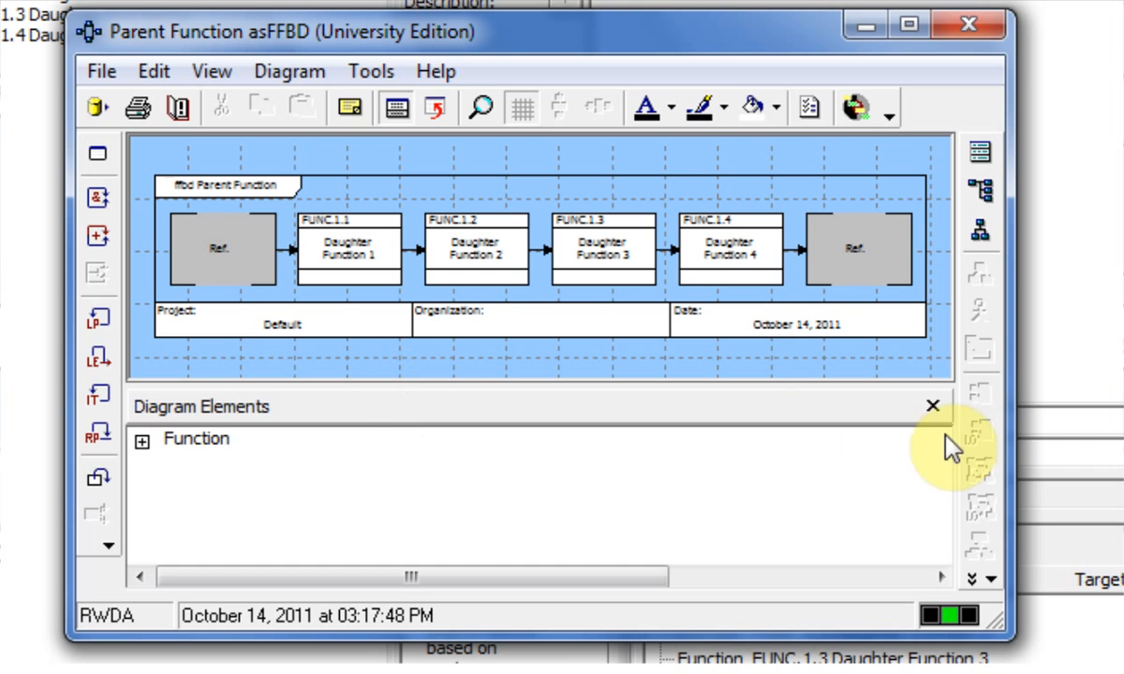
left_click(932, 406)
left_click(818, 79)
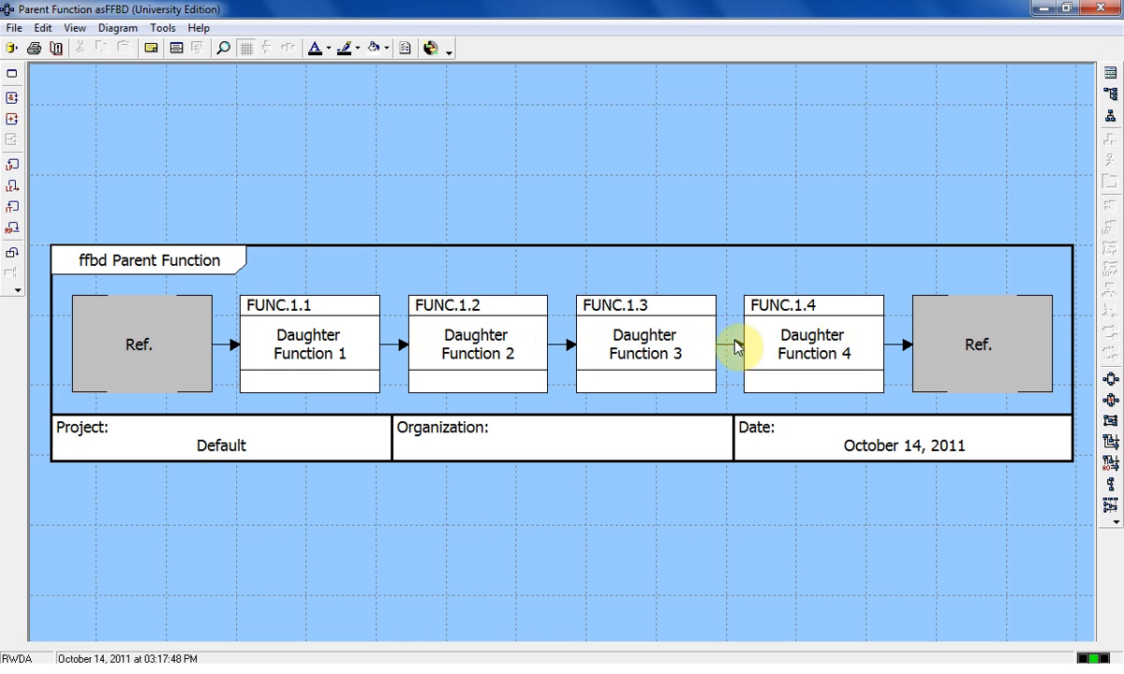
left_click(1098, 11)
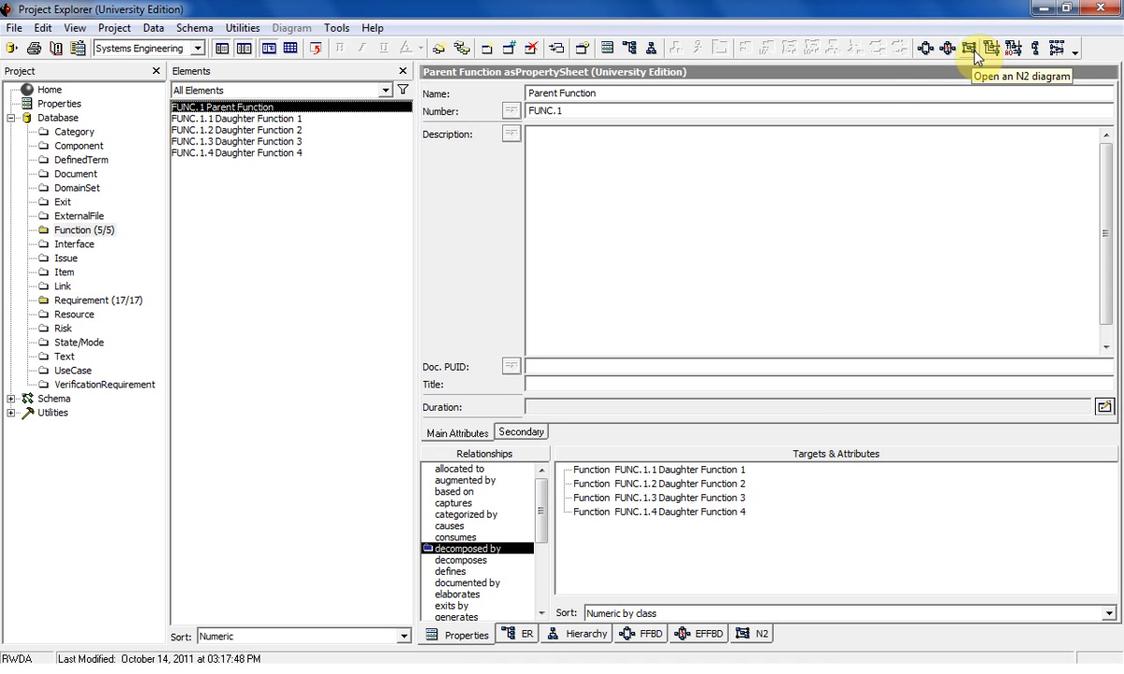
View Parent Function's ER diagram and return to its property sheet.
left_click(926, 51)
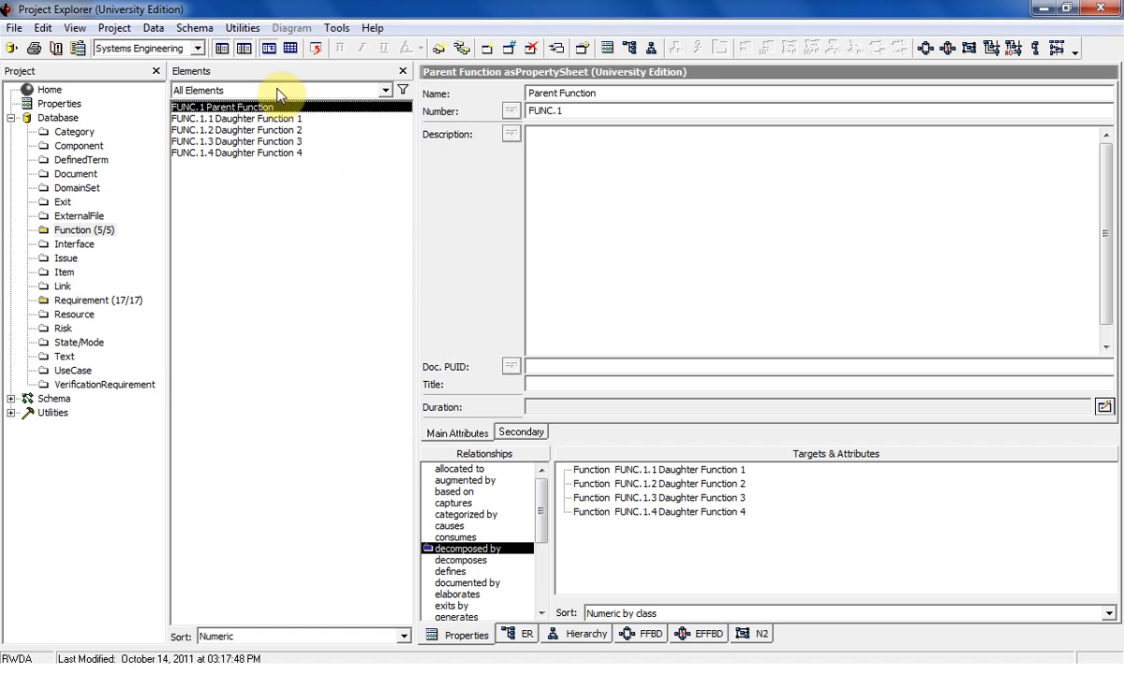
left_click(516, 635)
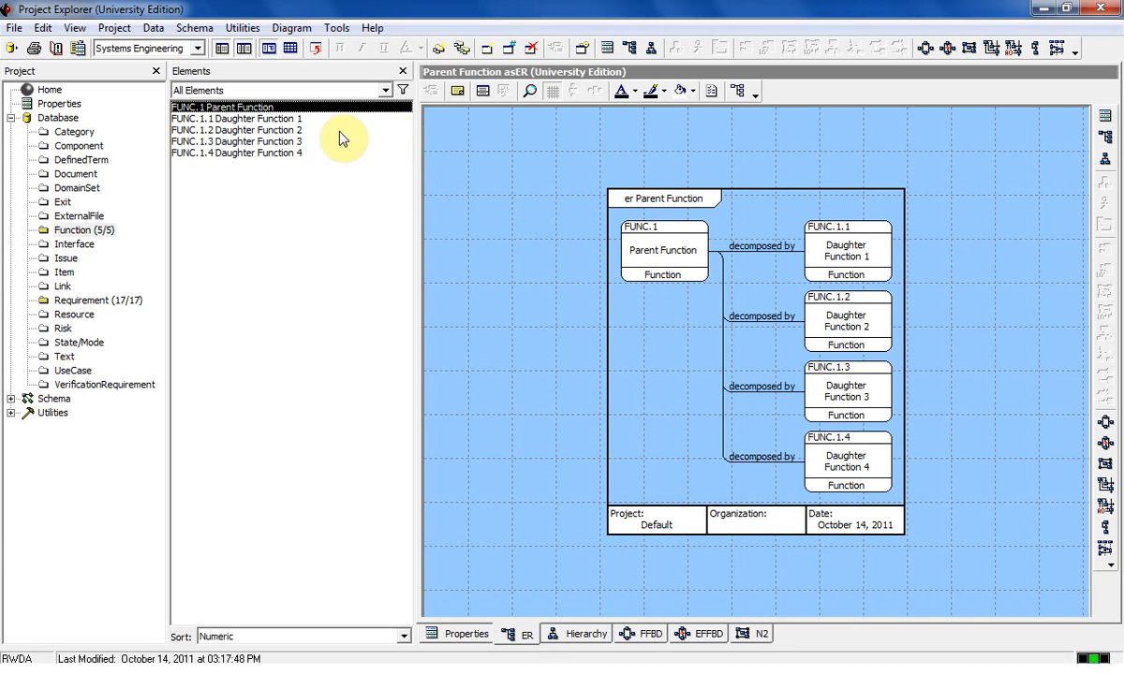
left_click(459, 636)
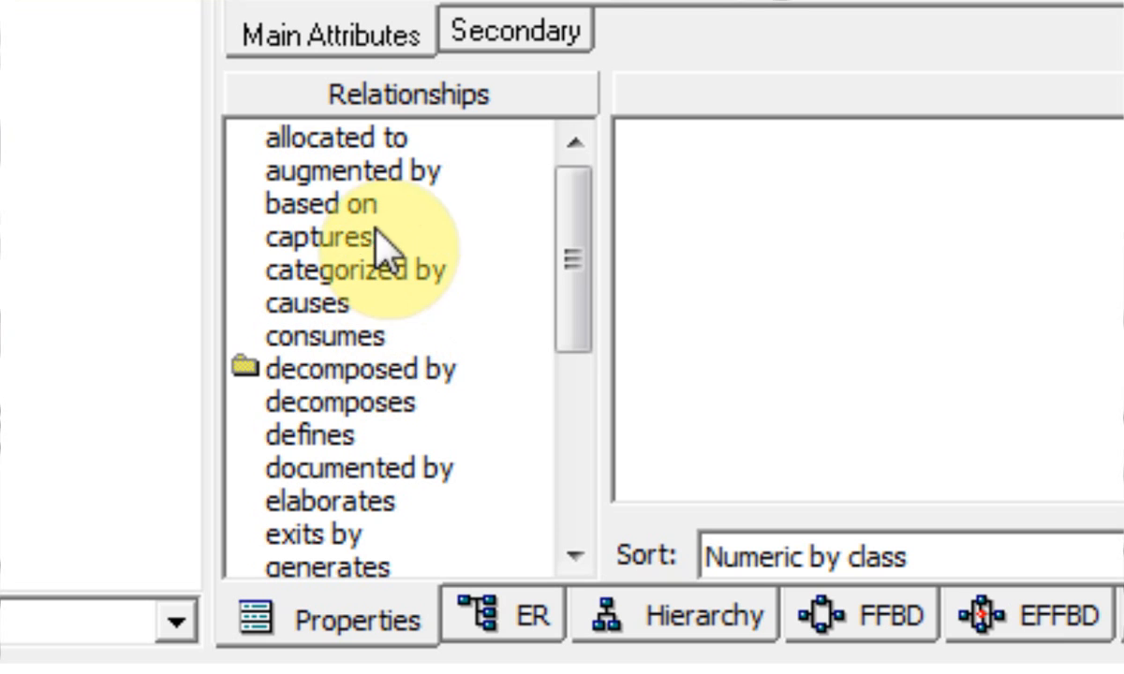
Add REQ.1 Mission Needs Requirement 01 as the "specified by" target of Parent Function.
left_click_drag(573, 271, 575, 488)
double_click(371, 433)
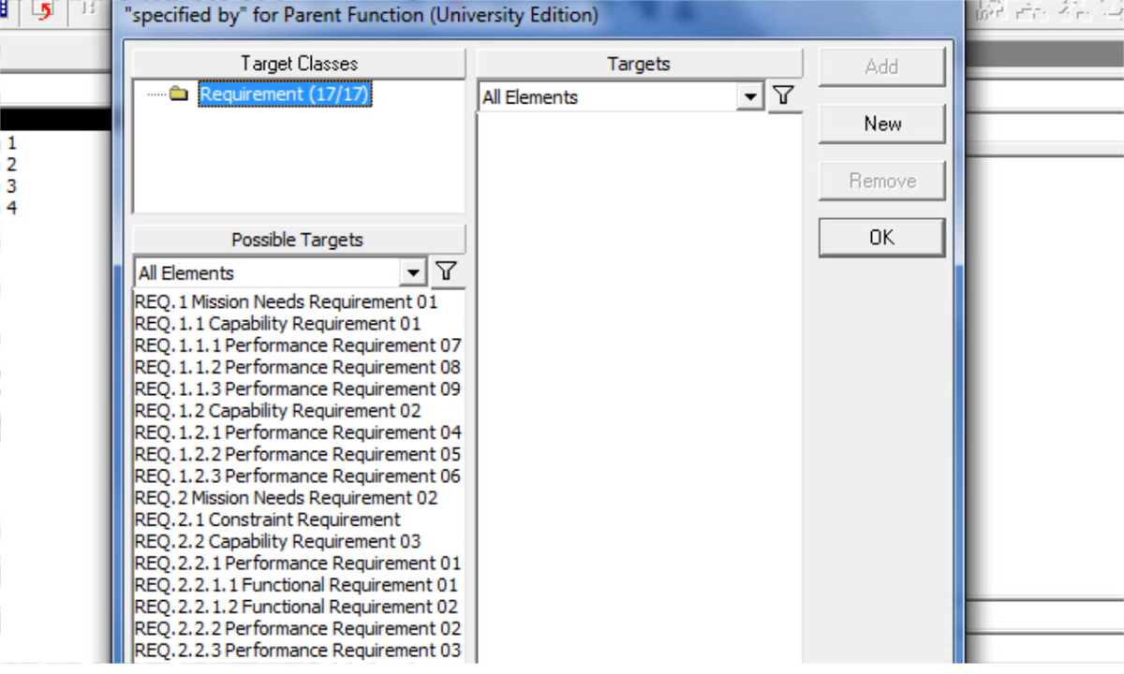
double_click(326, 302)
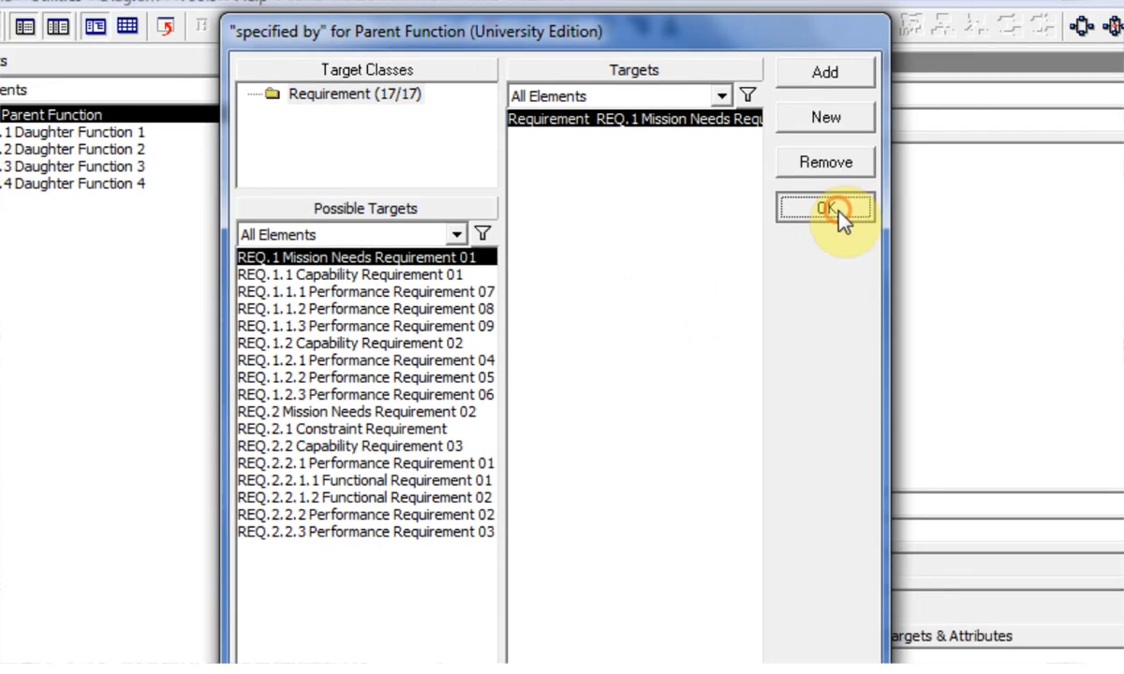
left_click(897, 247)
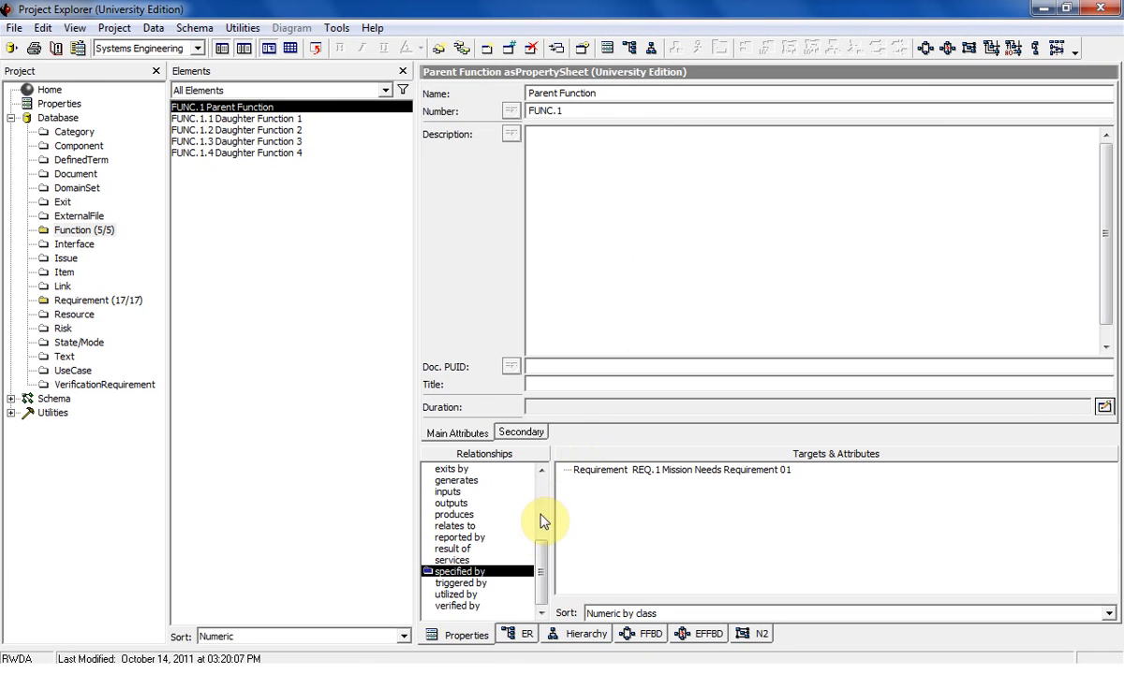
Add REQ.1.1 Capability Requirement 01 as the "specified by" target of Daughter Function 1.
left_click(222, 119)
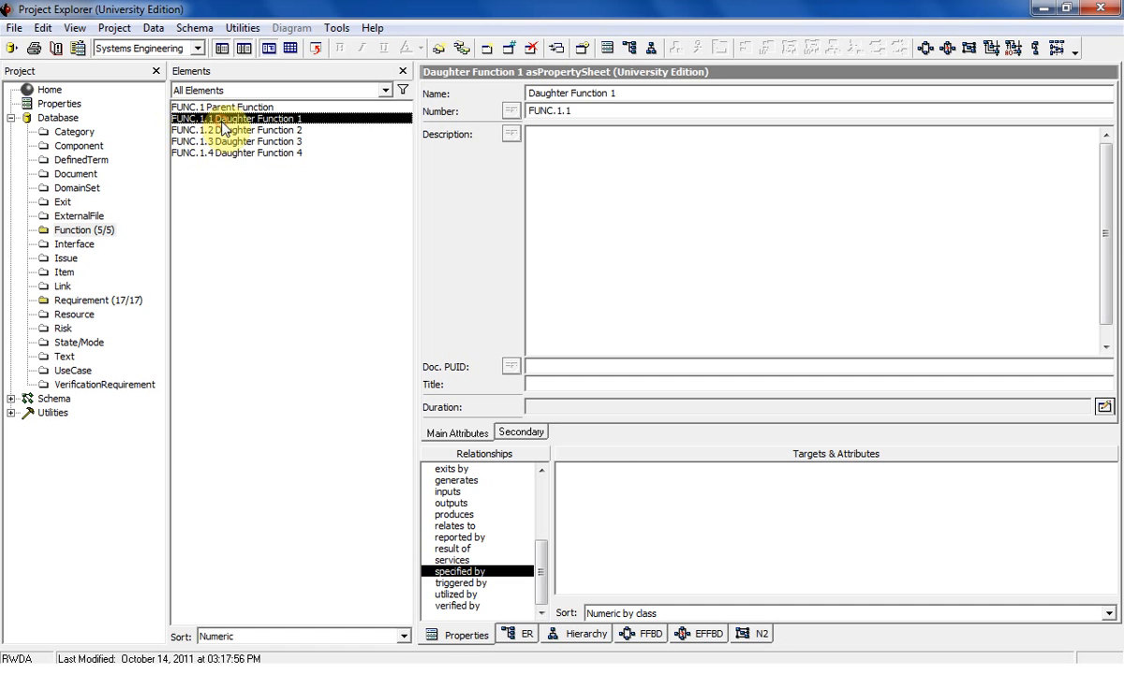
double_click(459, 573)
left_click(441, 213)
double_click(440, 214)
left_click(752, 169)
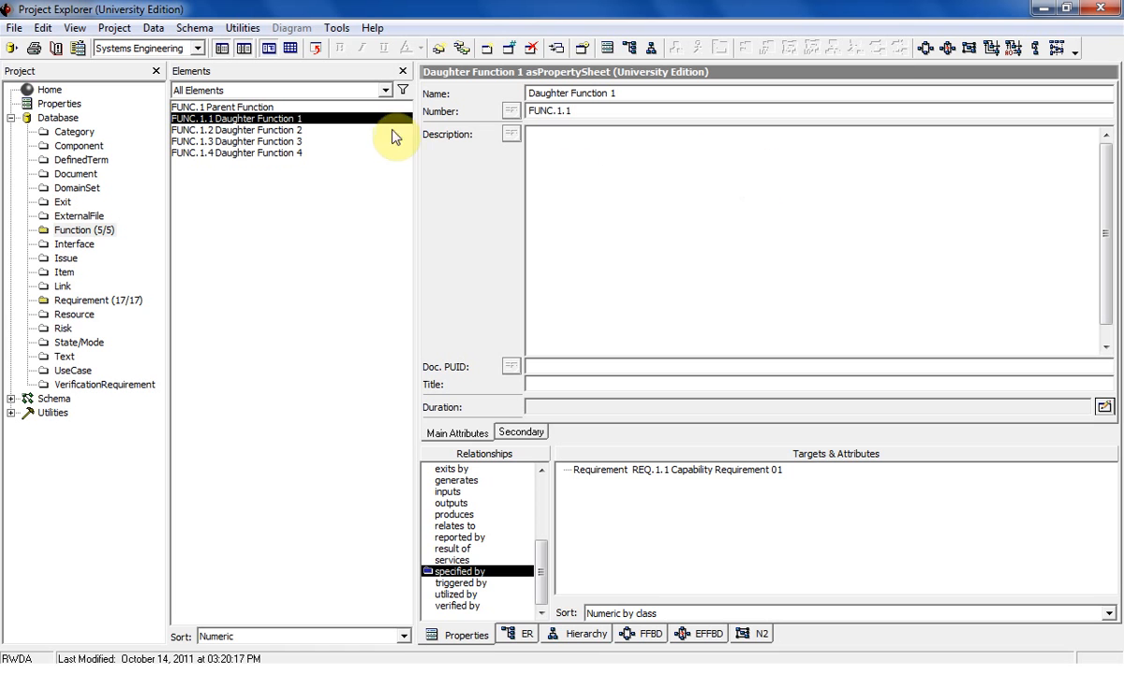
Add REQ.1.2 Capability Requirement 02 as the "specified by" target of Daughter Function 2.
left_click(334, 130)
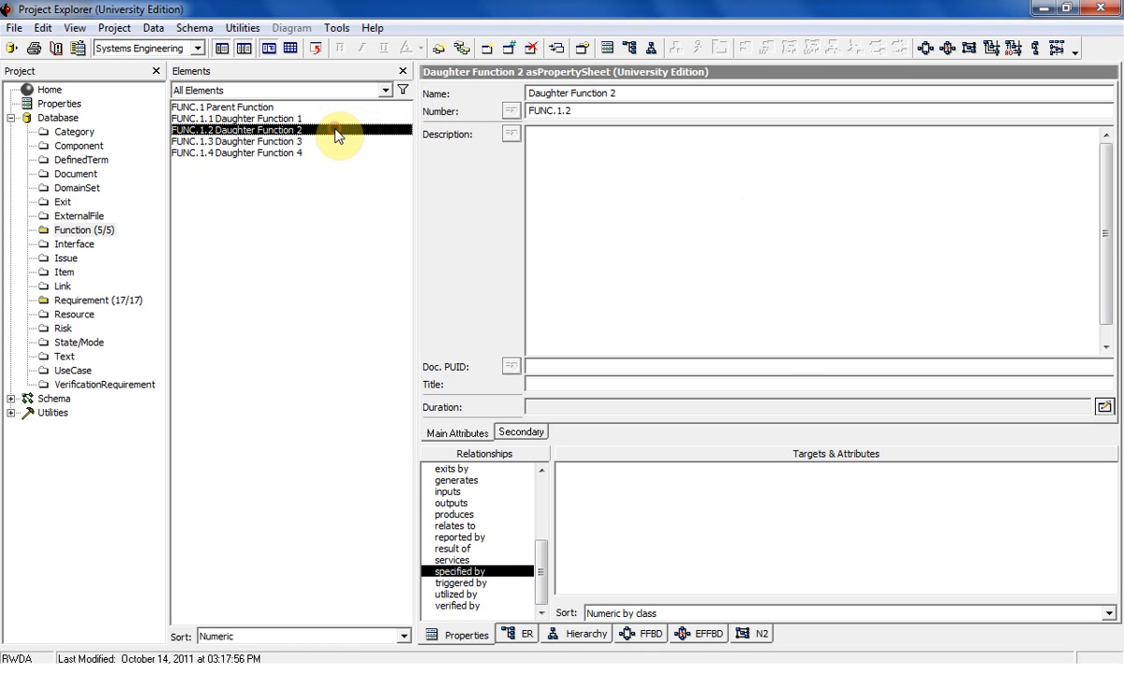
double_click(456, 573)
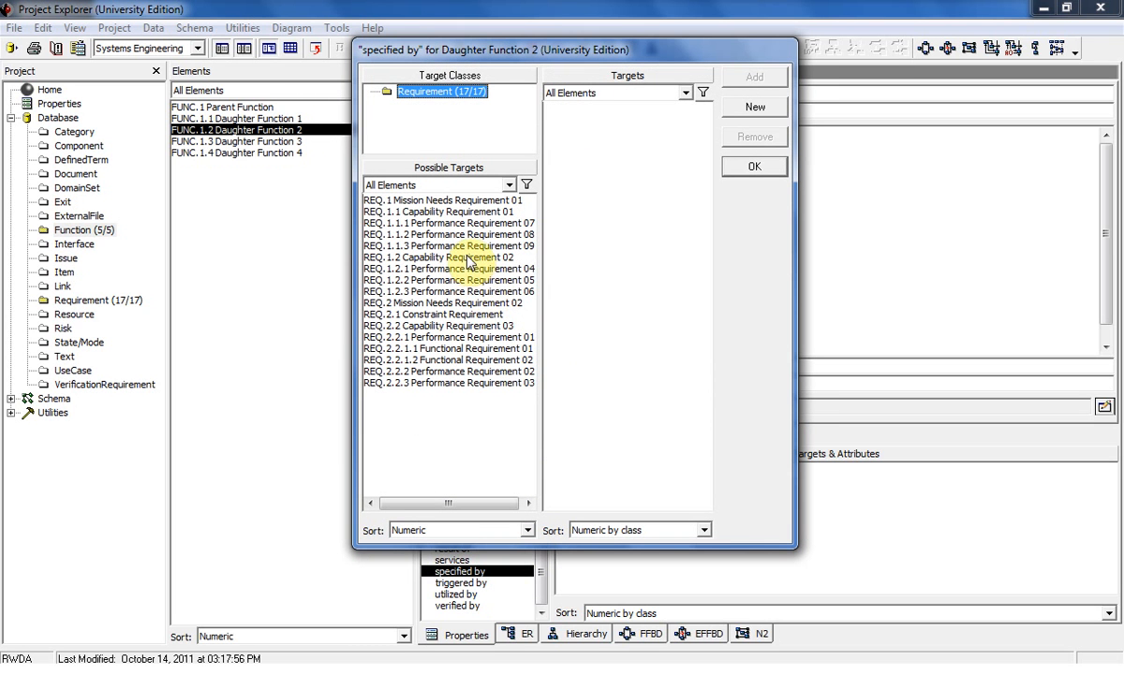
double_click(468, 259)
left_click(753, 166)
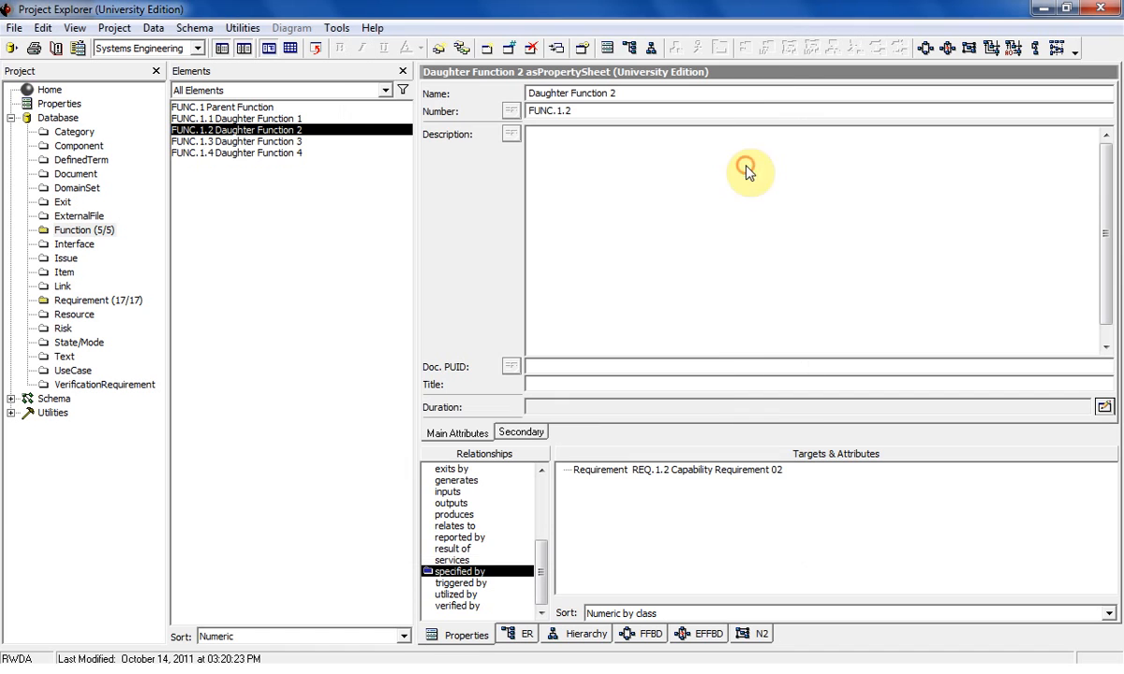
Add REQ.2.1 Constraint Requirement as the "specified by" target of Daughter Function 3.
left_click(223, 142)
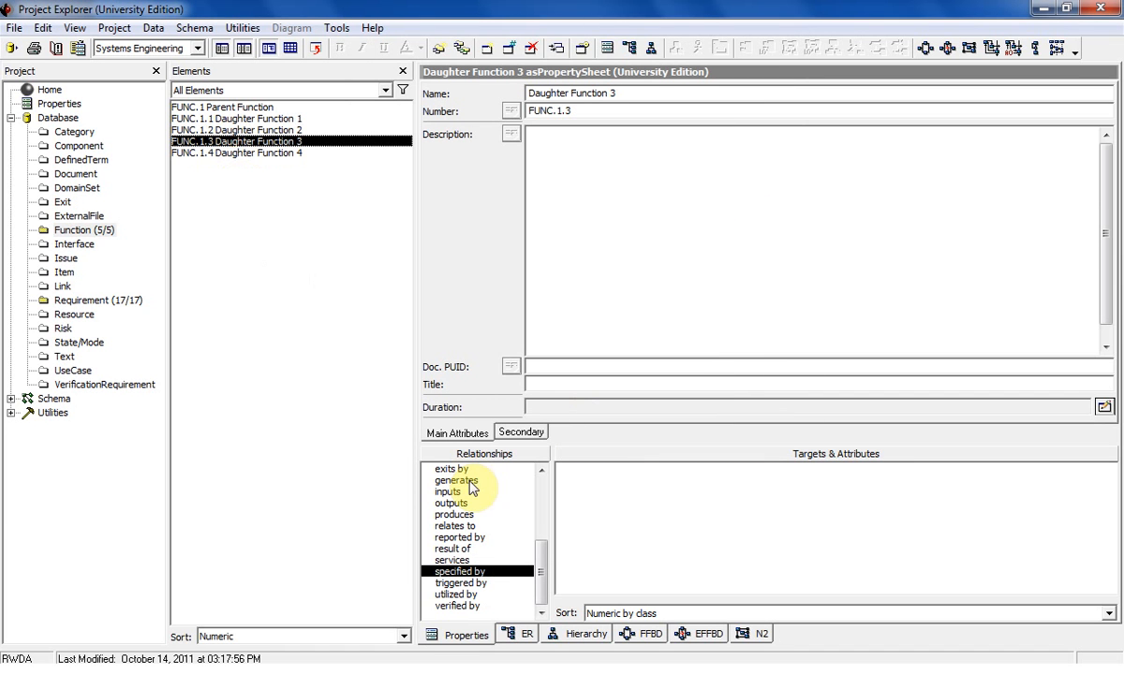
double_click(465, 572)
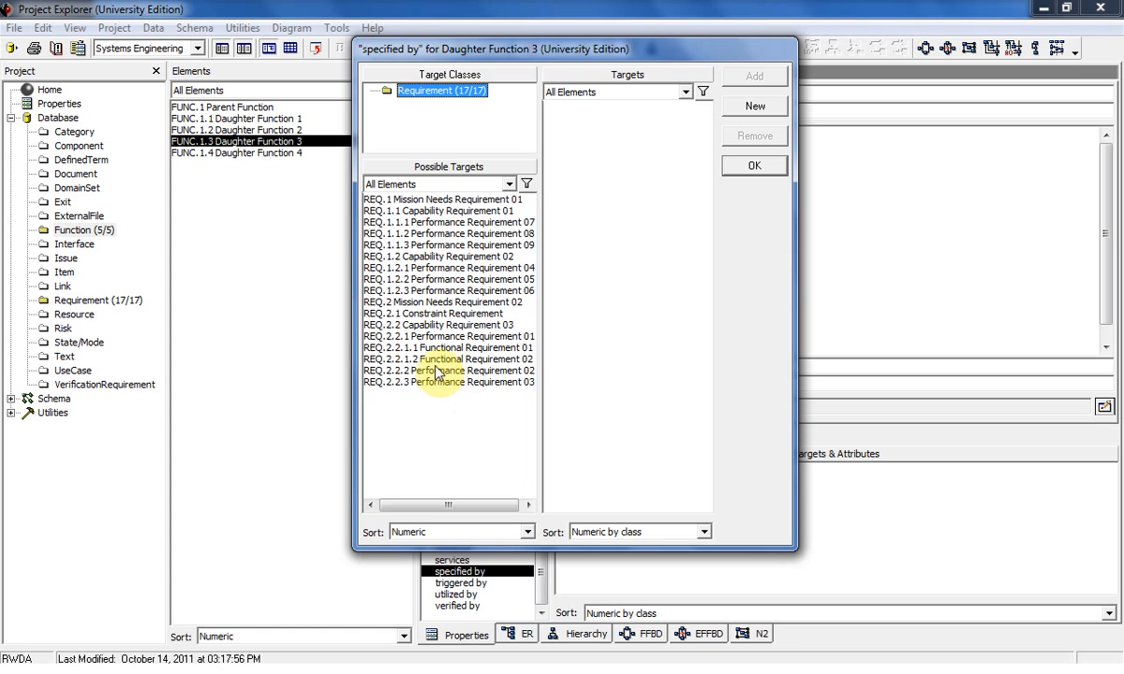
double_click(426, 315)
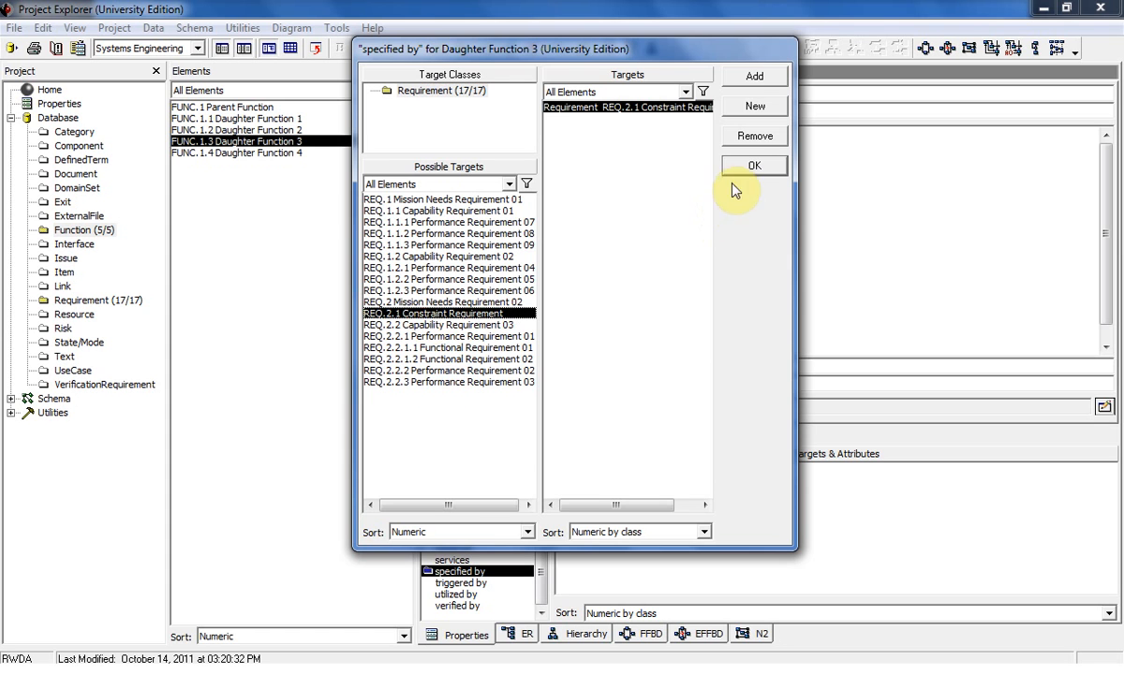
left_click(746, 165)
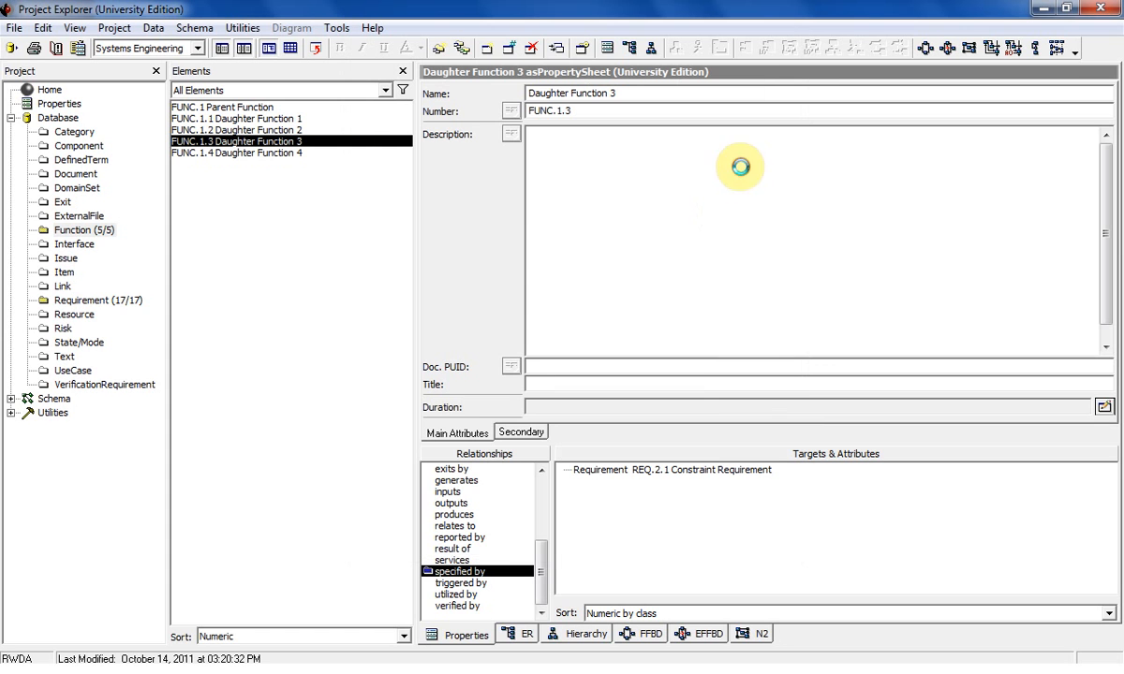
Add REQ.2.2.1.1 Functional Requirement 01 as the "specified by" target of Daughter Function 4.
left_click(269, 153)
left_click(450, 582)
double_click(452, 571)
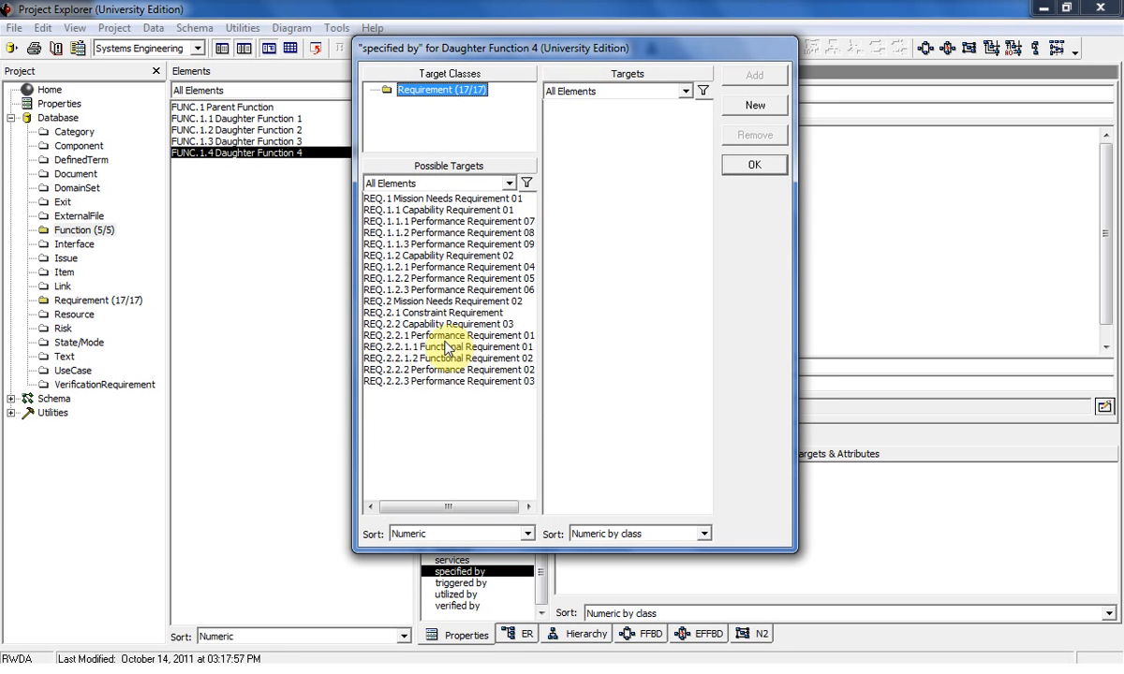
double_click(444, 348)
left_click(754, 165)
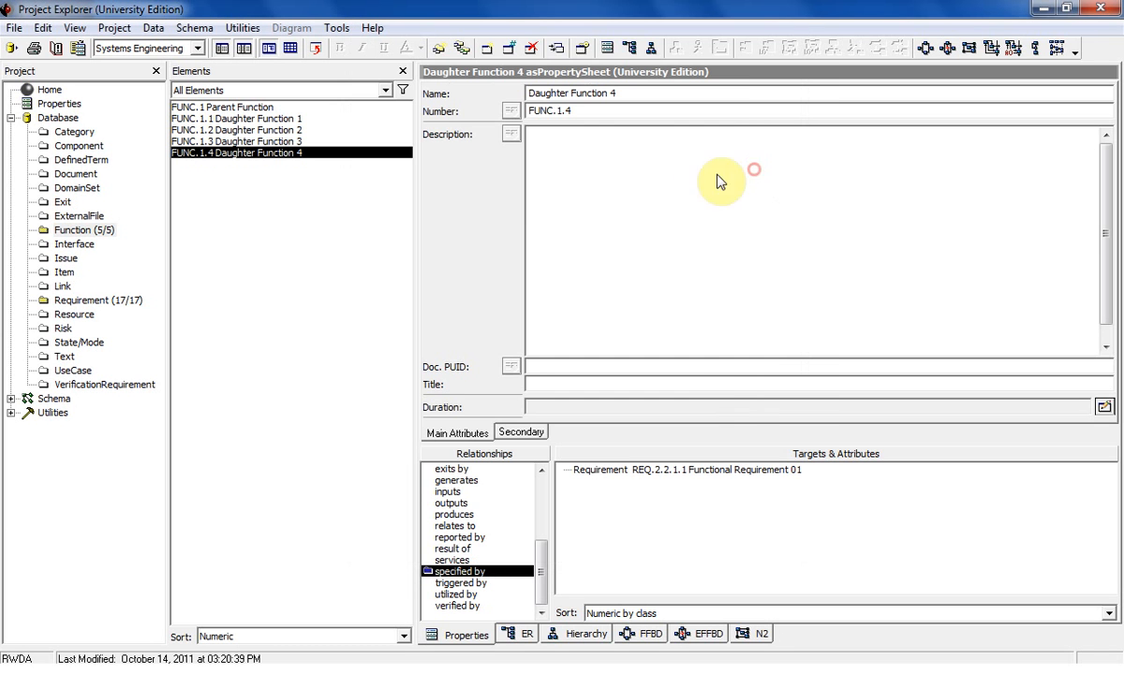
View the ER diagrams of Parent Function and Daughter Functions 1 to 4, and return to Parent Function's.
left_click(214, 108)
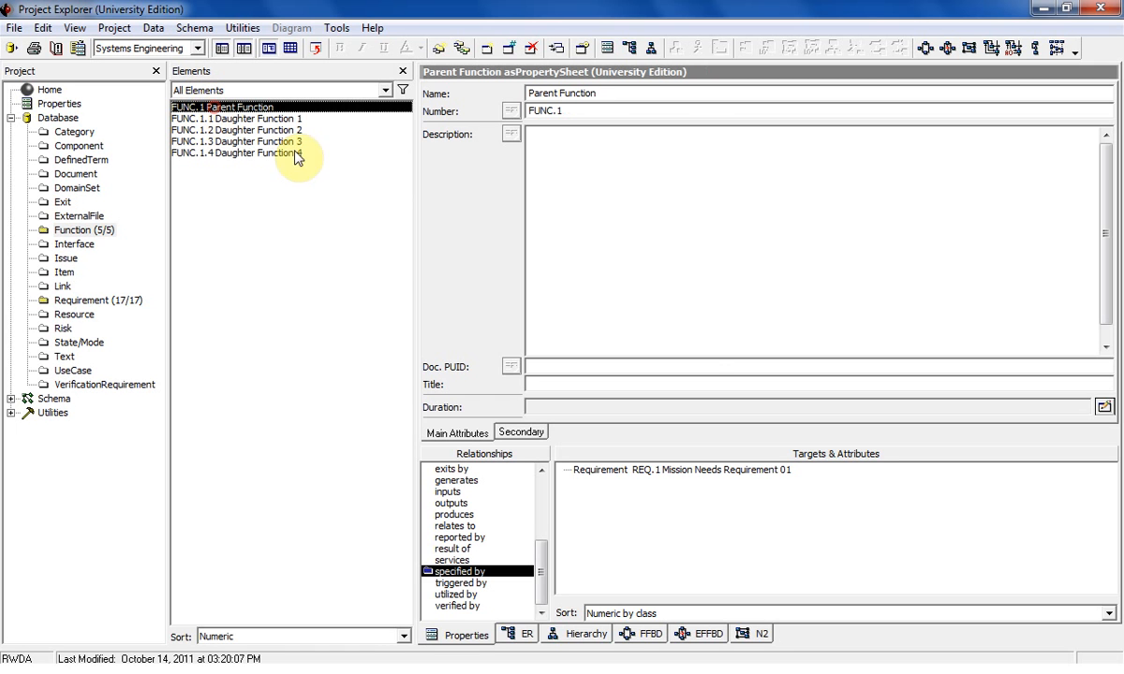
left_click(520, 636)
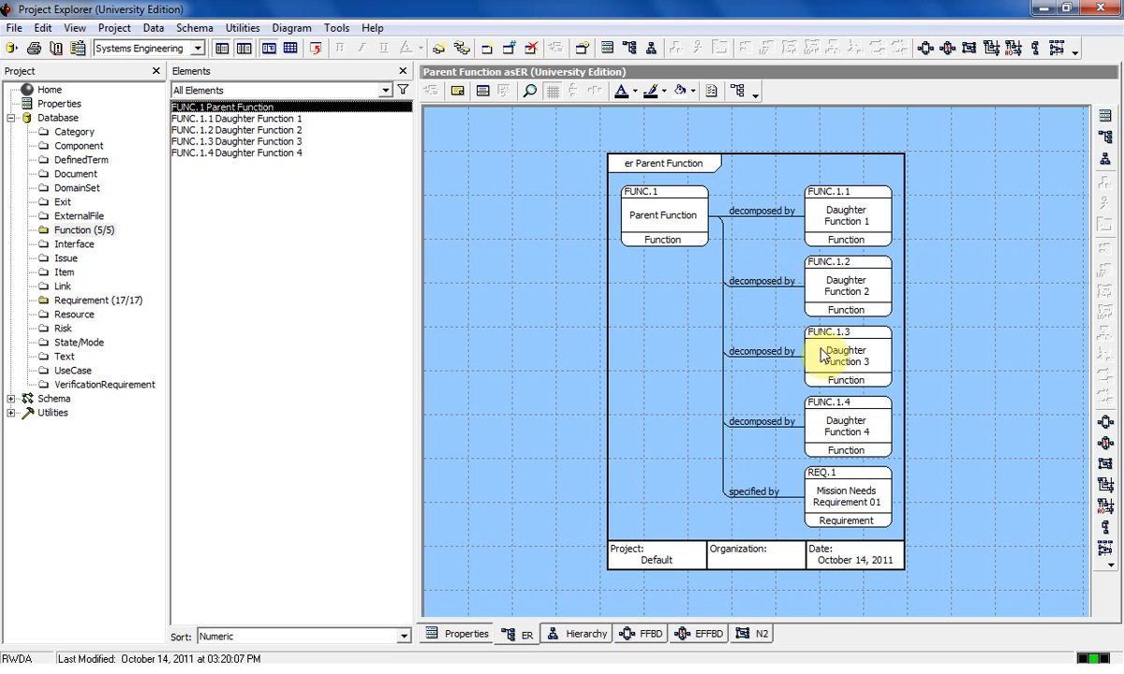
left_click(234, 119)
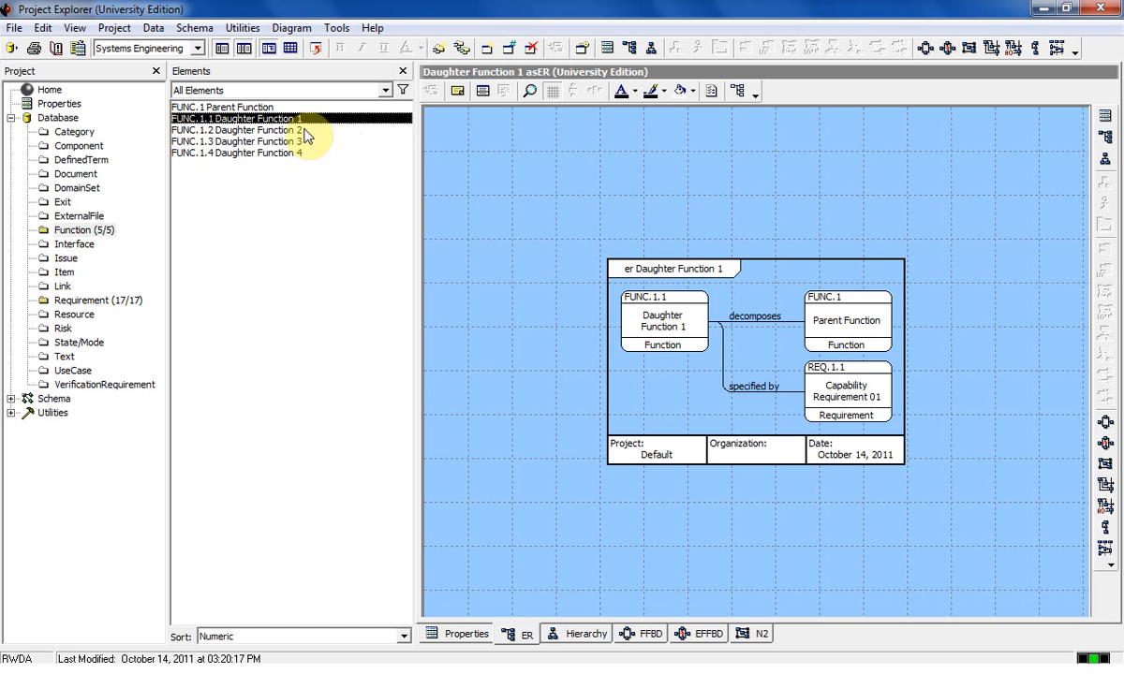
left_click(284, 130)
left_click(286, 142)
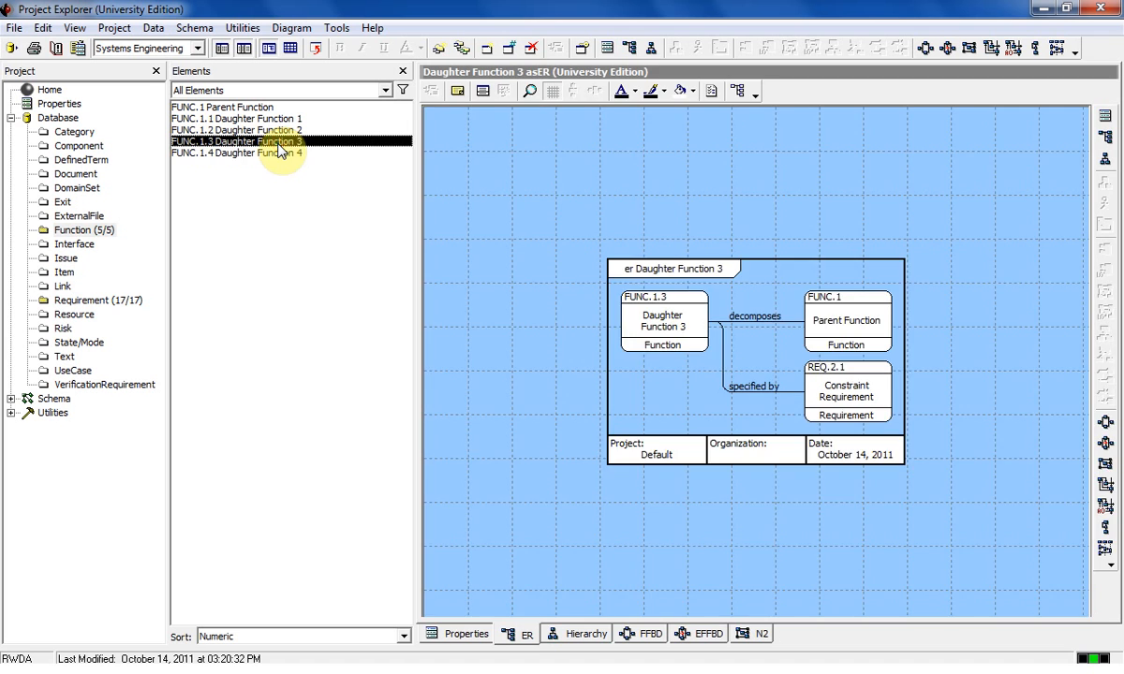
left_click(259, 153)
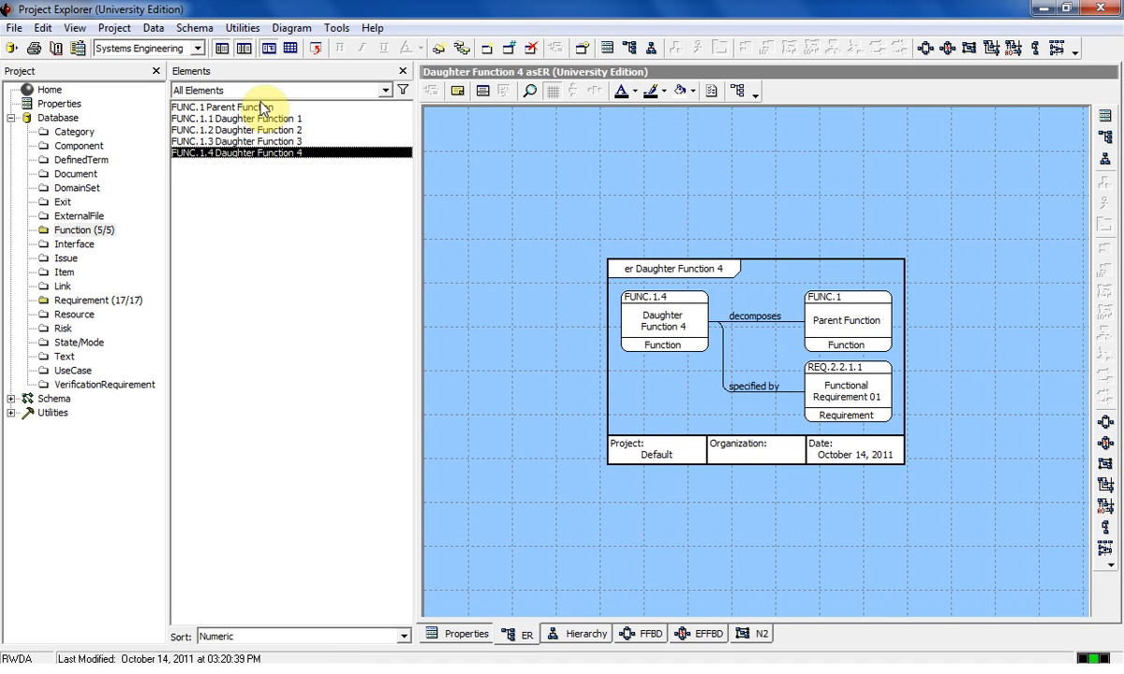
left_click(260, 108)
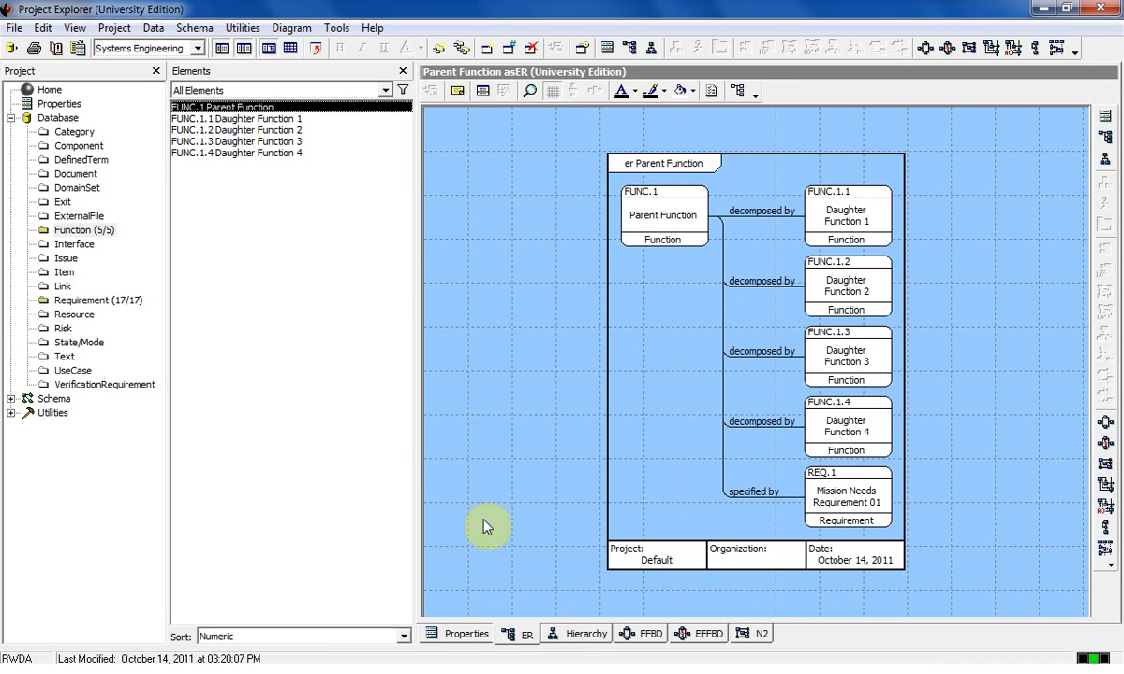
Show Parent Function's hierarchy diagram with the project tree and elements list hidden and the grid turned off.
left_click(574, 634)
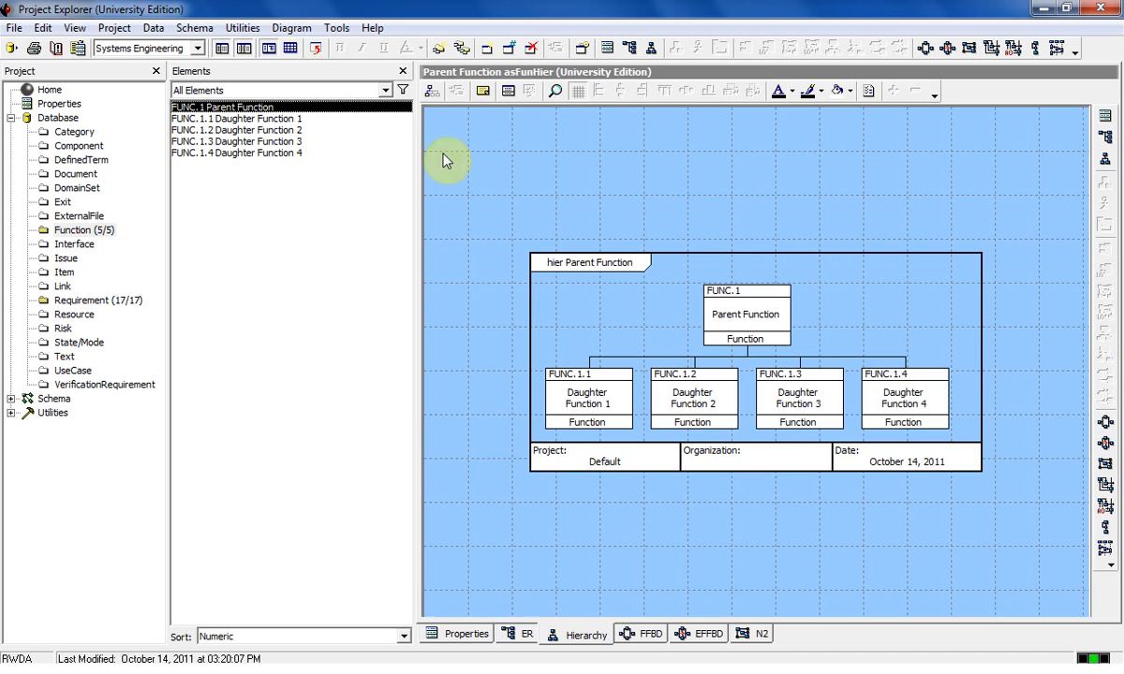
left_click(402, 71)
left_click(157, 71)
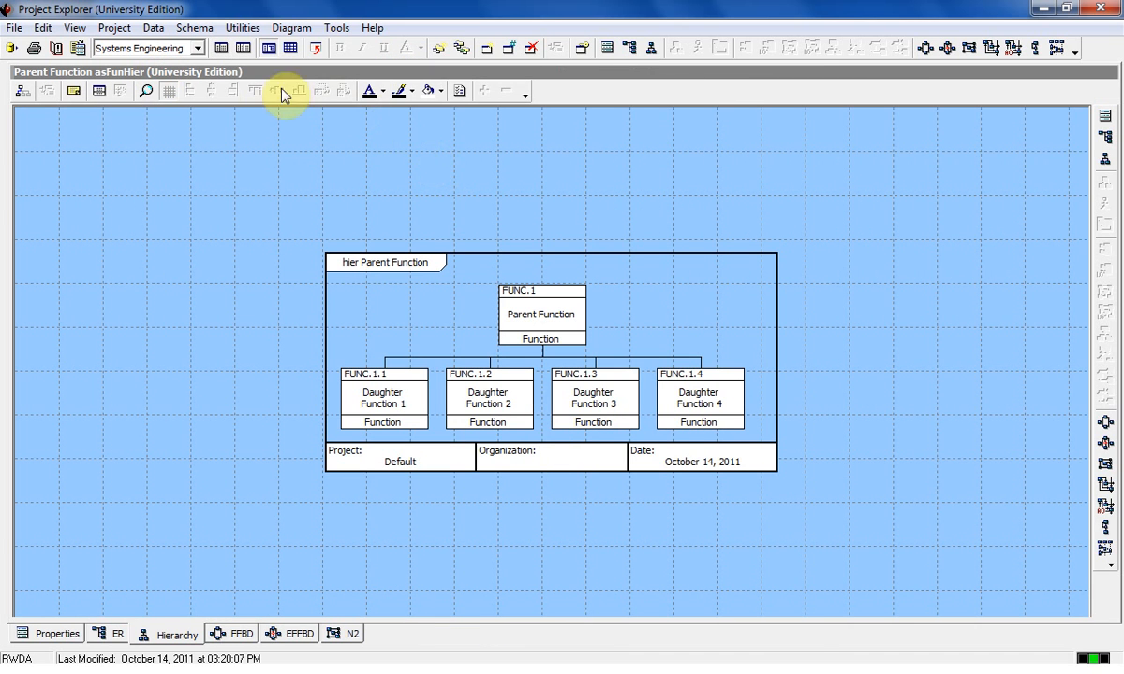
left_click(168, 91)
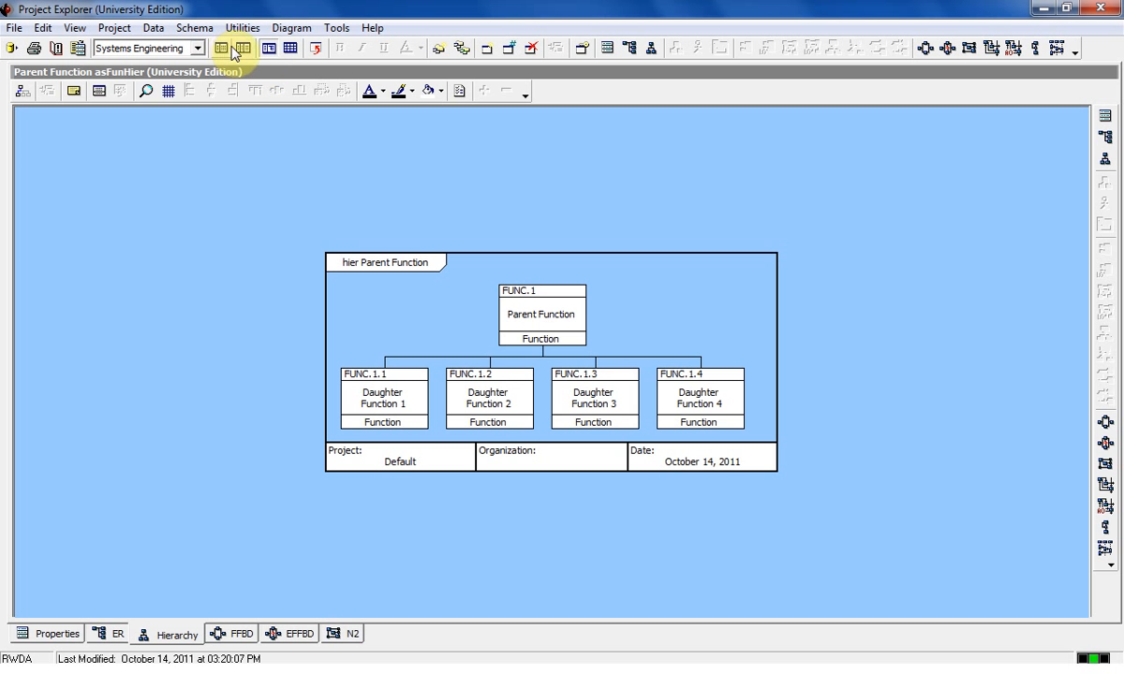
Restore the elements list, view the hierarchy diagrams of Daughter Functions 1 to 4, and return to Parent Function's.
left_click(240, 48)
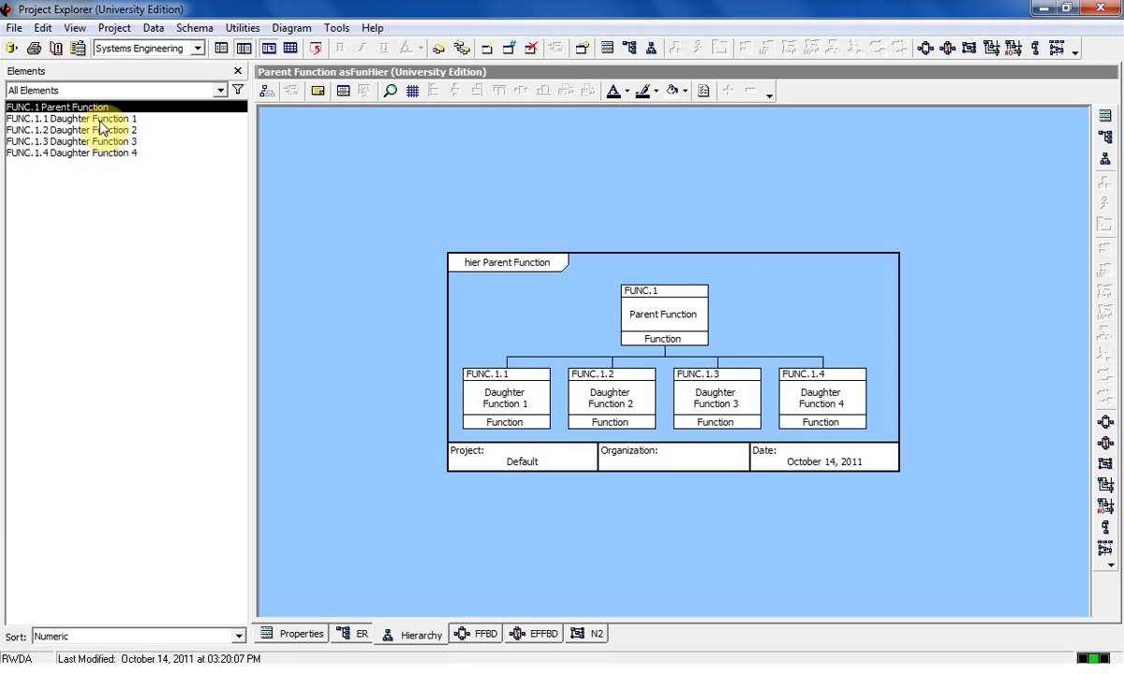
left_click(100, 120)
left_click(108, 131)
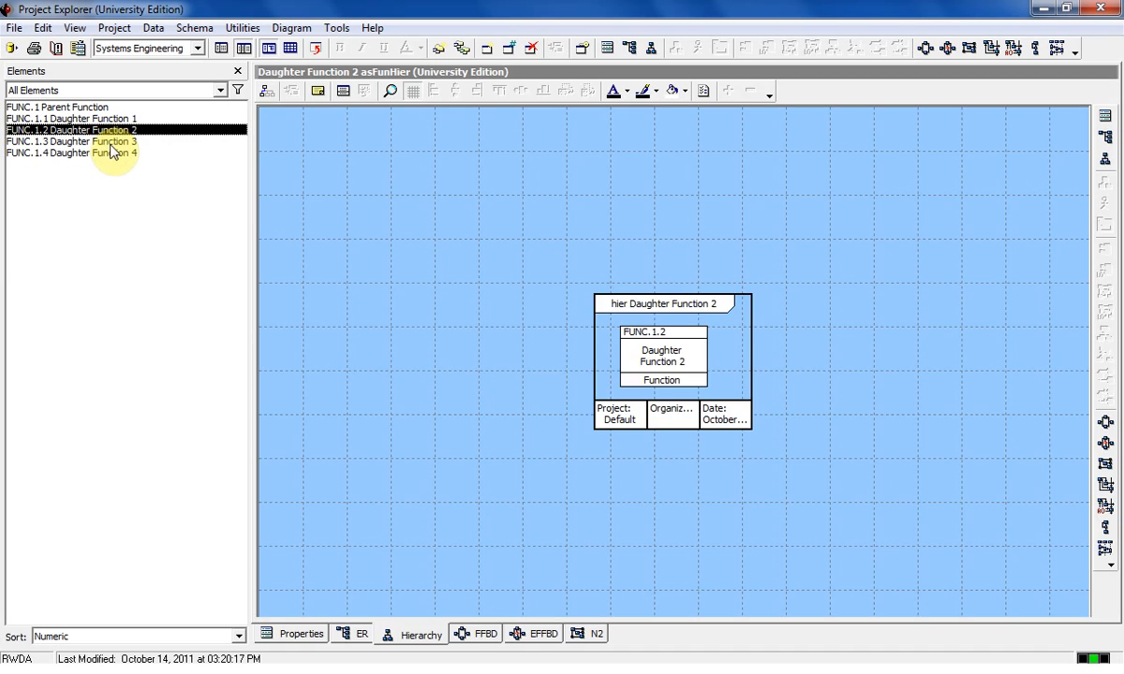
left_click(112, 141)
left_click(113, 153)
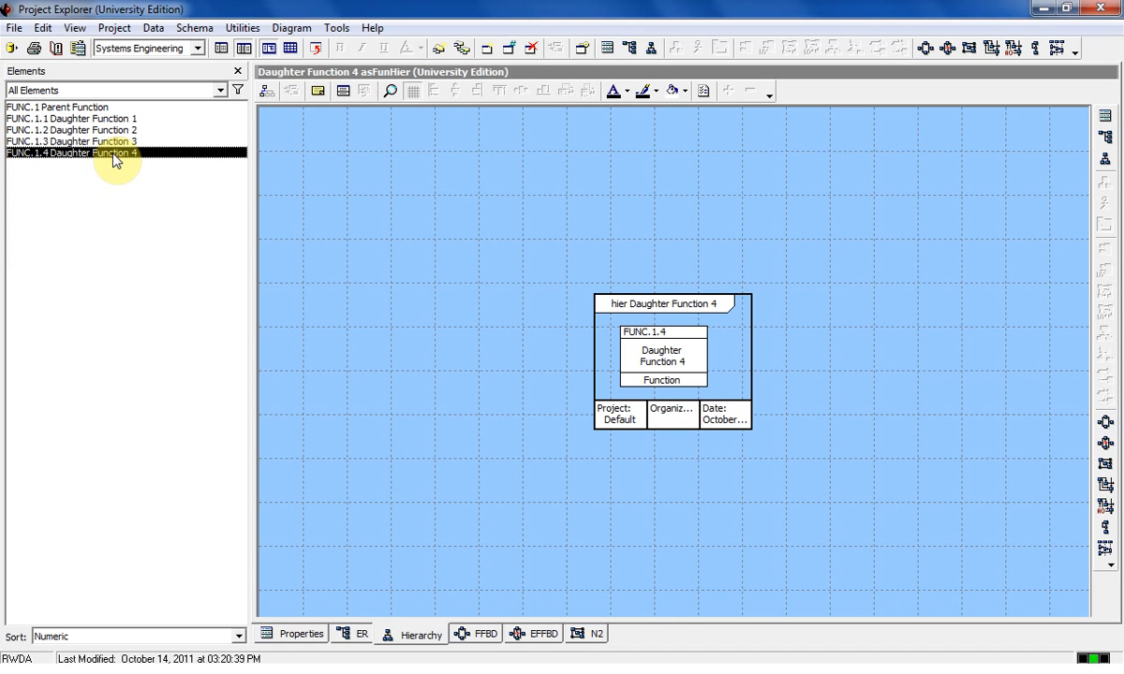
left_click(89, 107)
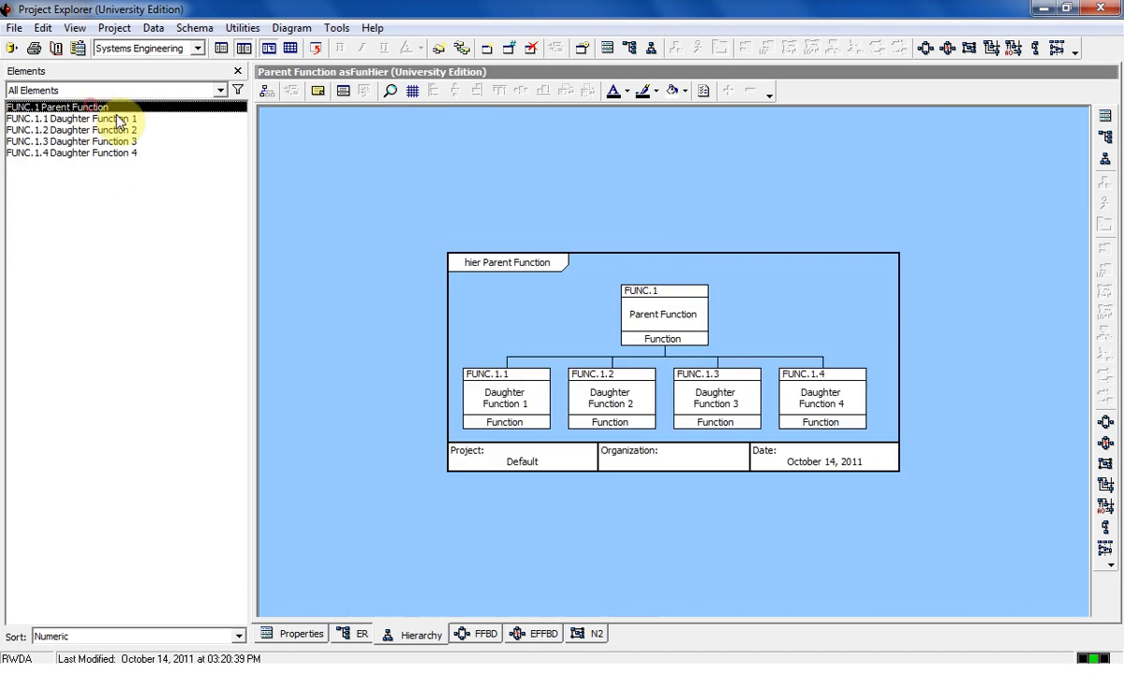
Show Parent Function's FFBD and turn off its grid.
left_click(484, 636)
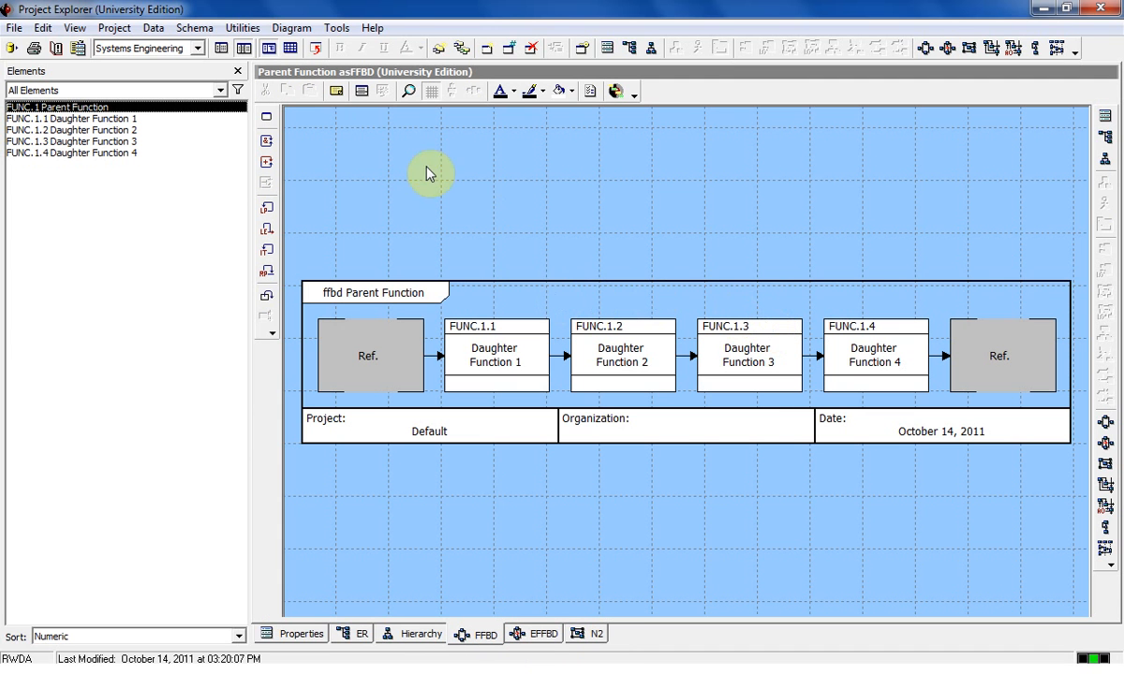
left_click(430, 90)
left_click(539, 642)
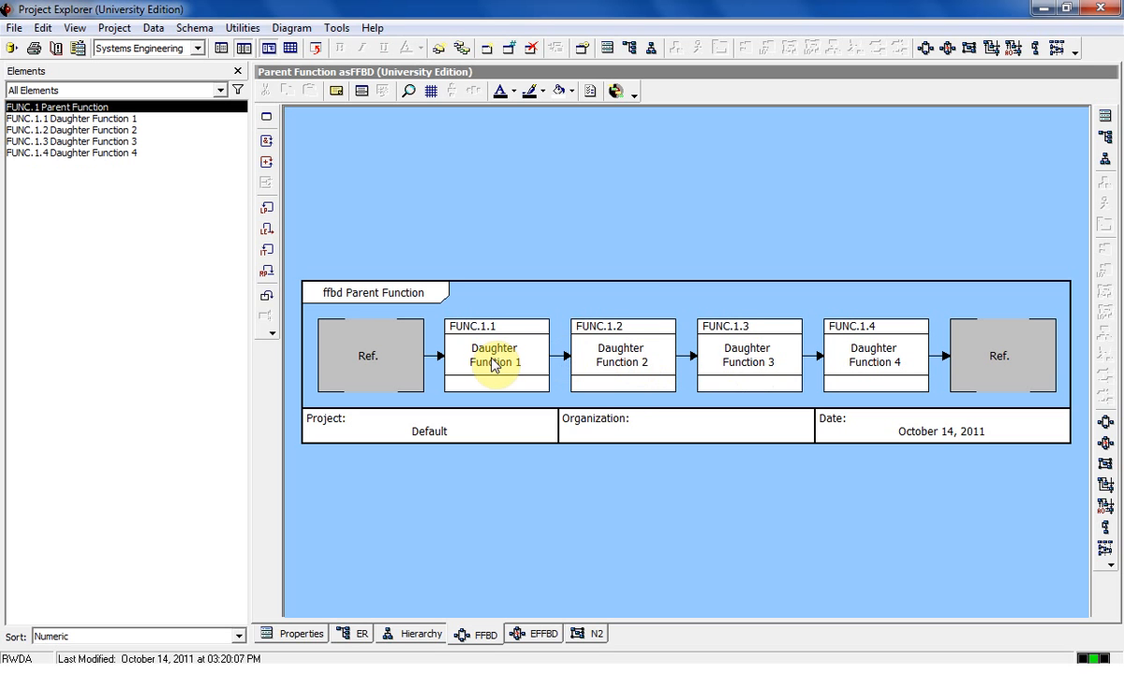
Insert a parallel (AND) construct with 3 branches before Daughter Function 2 in Parent Function's FFBD.
left_click(600, 356)
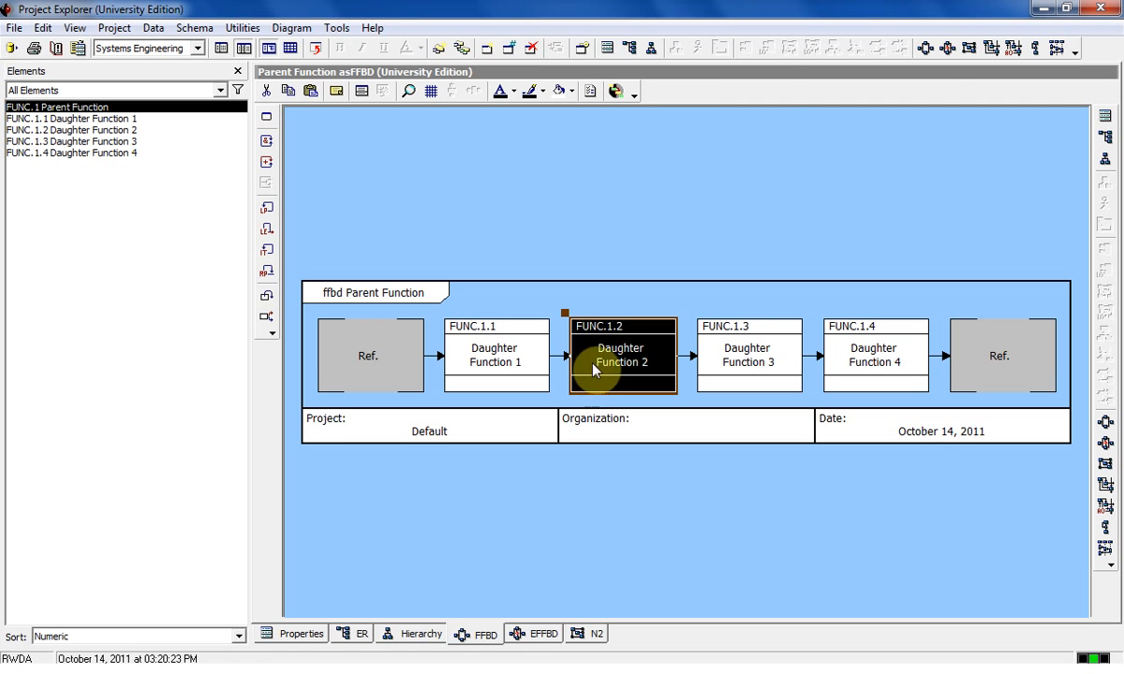
right_click(590, 374)
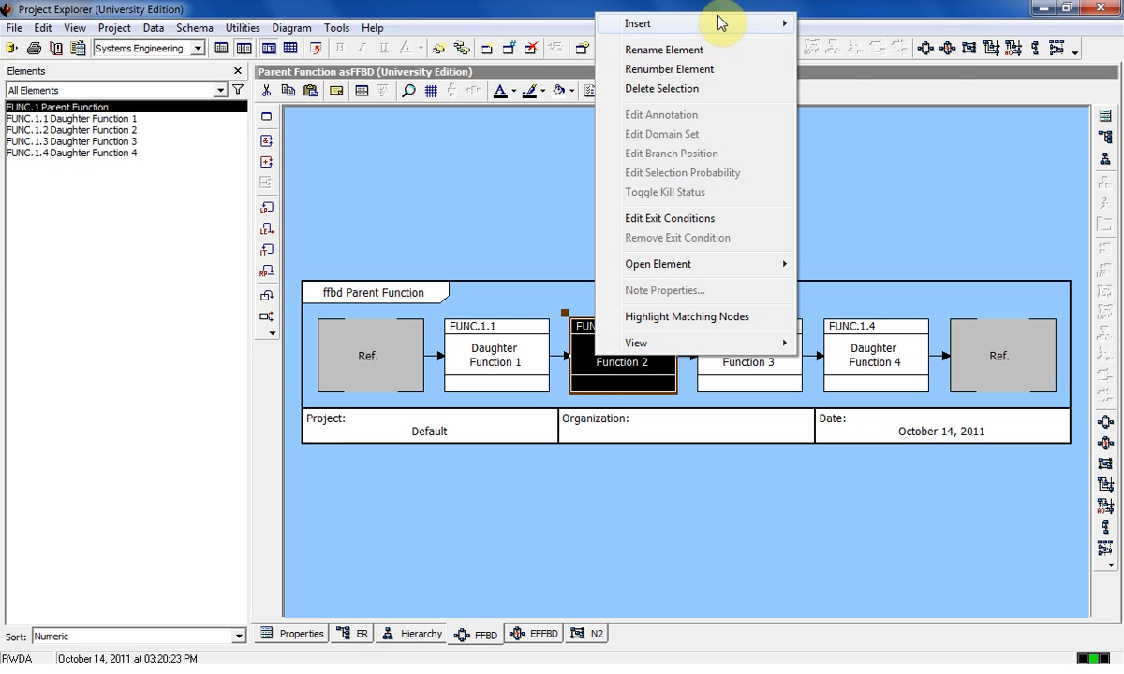
mouse_move(731, 27)
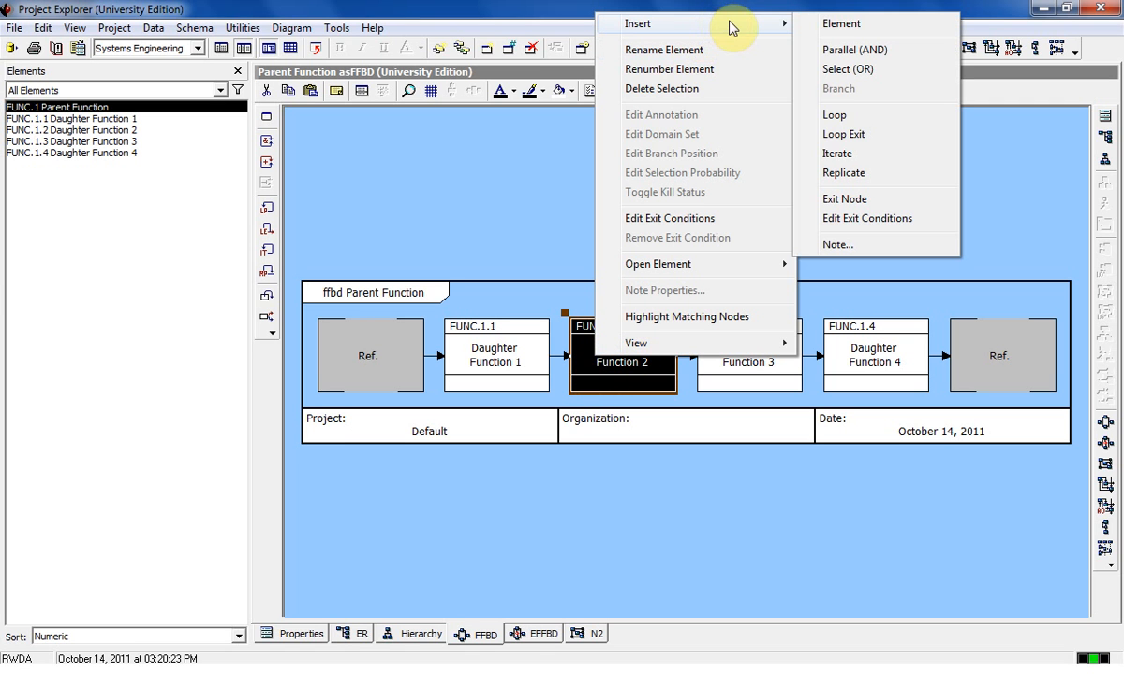
left_click(852, 54)
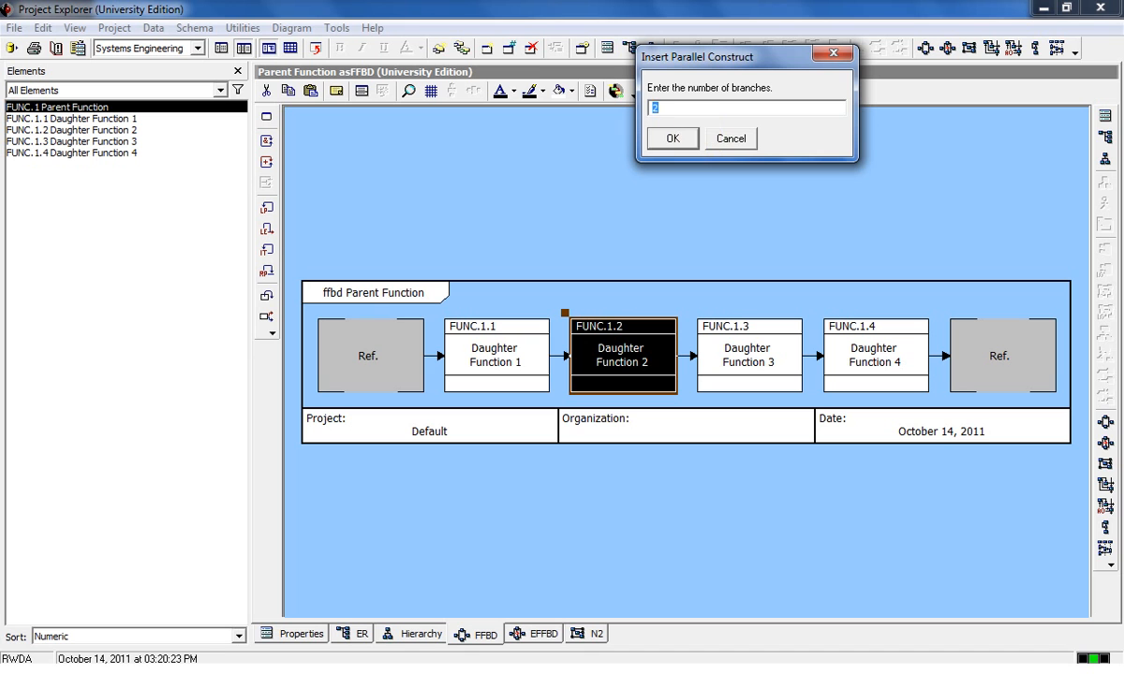
type("3")
left_click(672, 139)
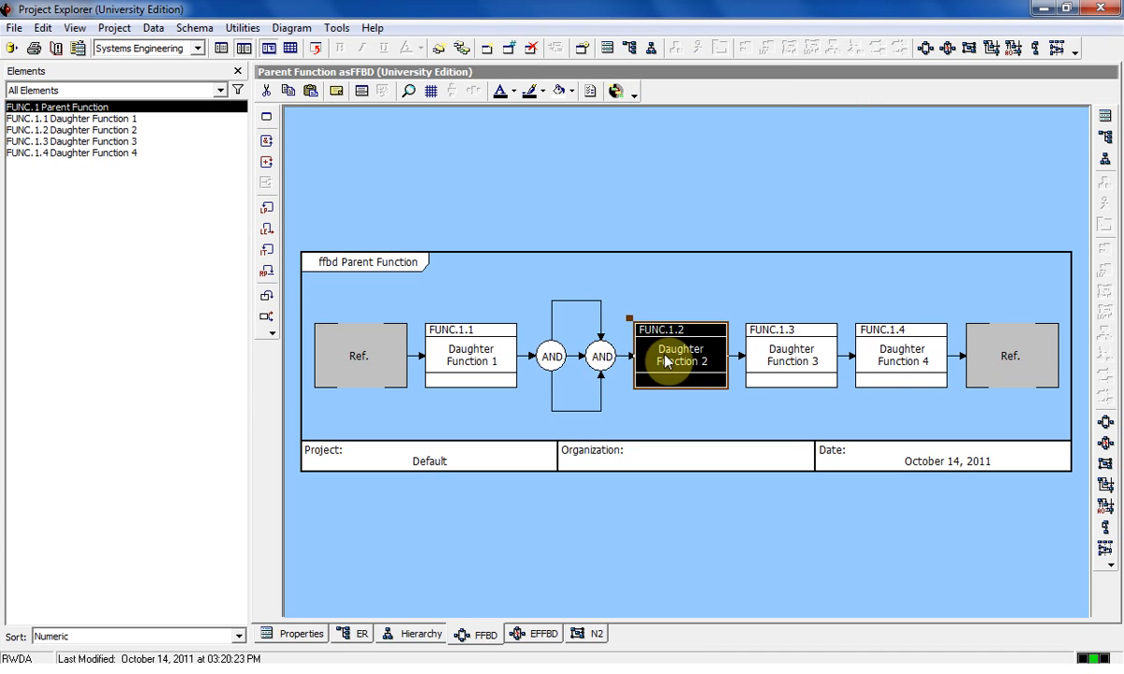
Delete the parallel (AND) construct between Daughter Functions 1 and 2 from the database.
left_click(601, 357)
left_click(550, 359)
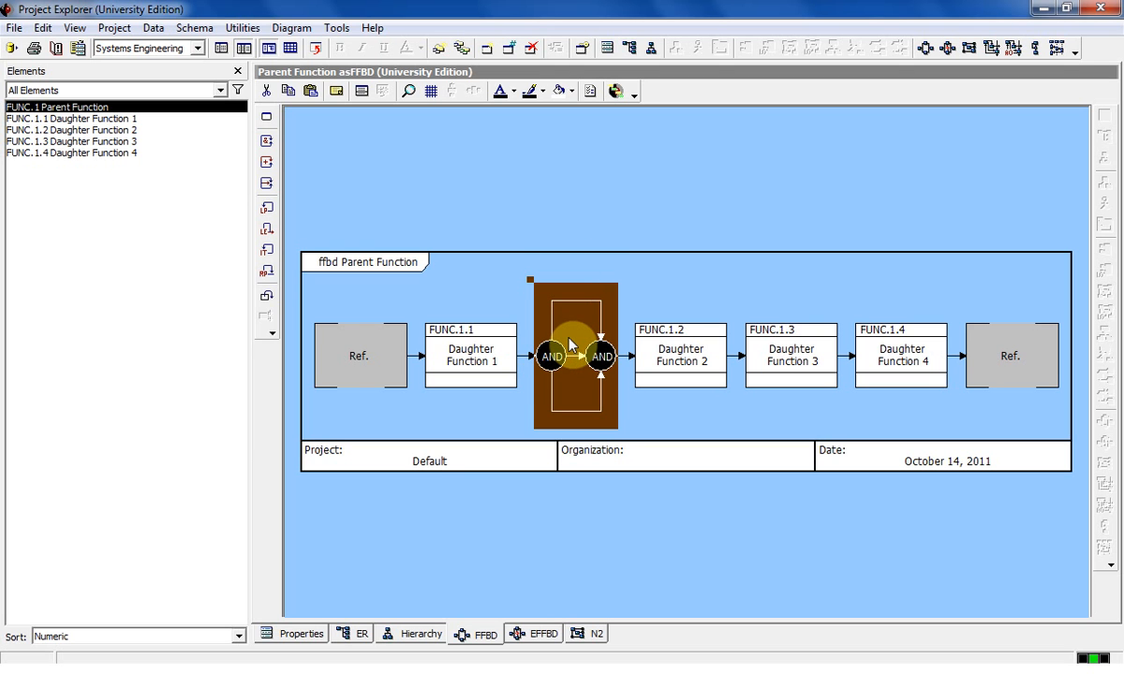
key("Delete")
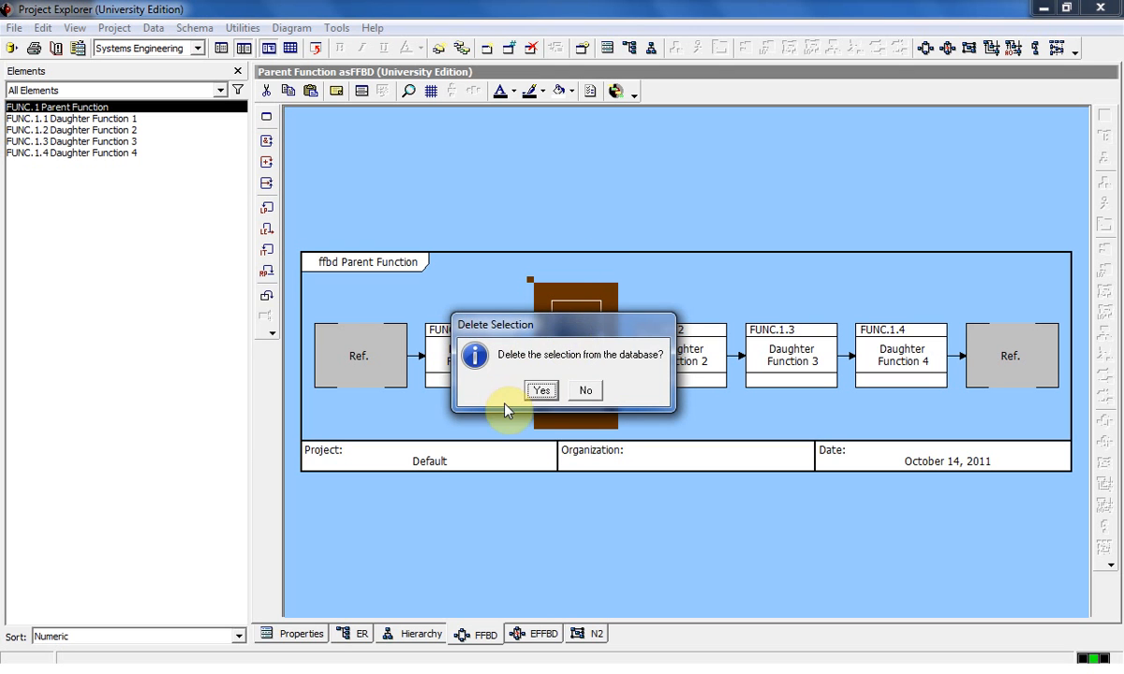
left_click(540, 390)
Insert a parallel (AND) construct with 3 branches between Daughter Function 1 and Daughter Function 2.
left_click(590, 372)
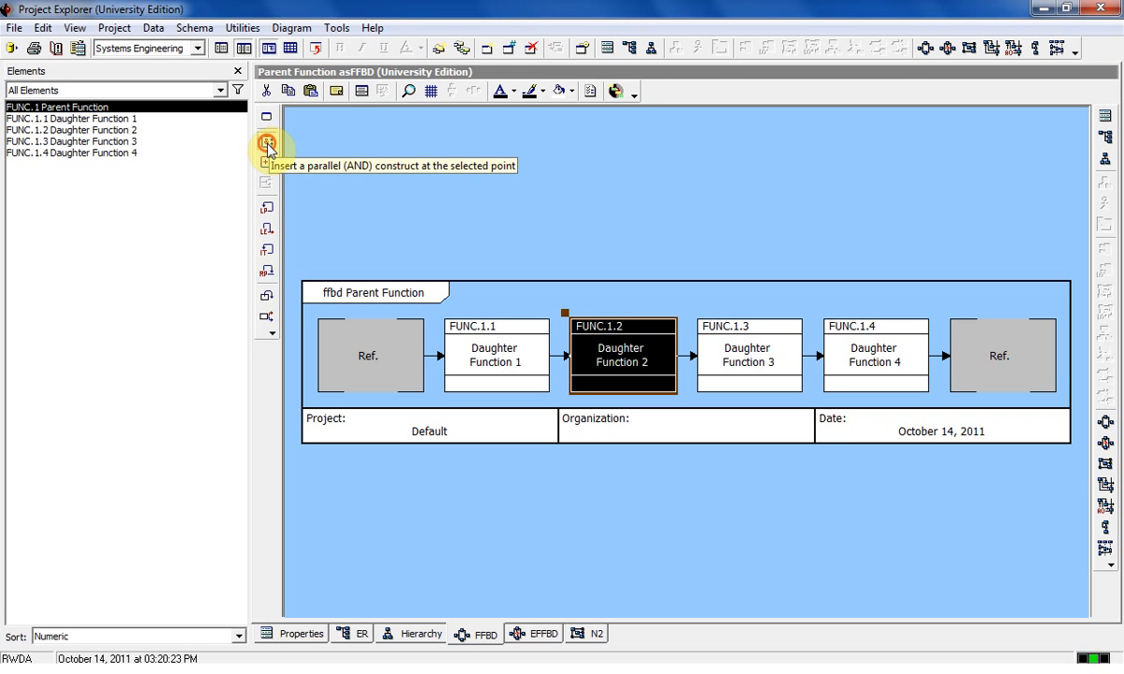
left_click(267, 144)
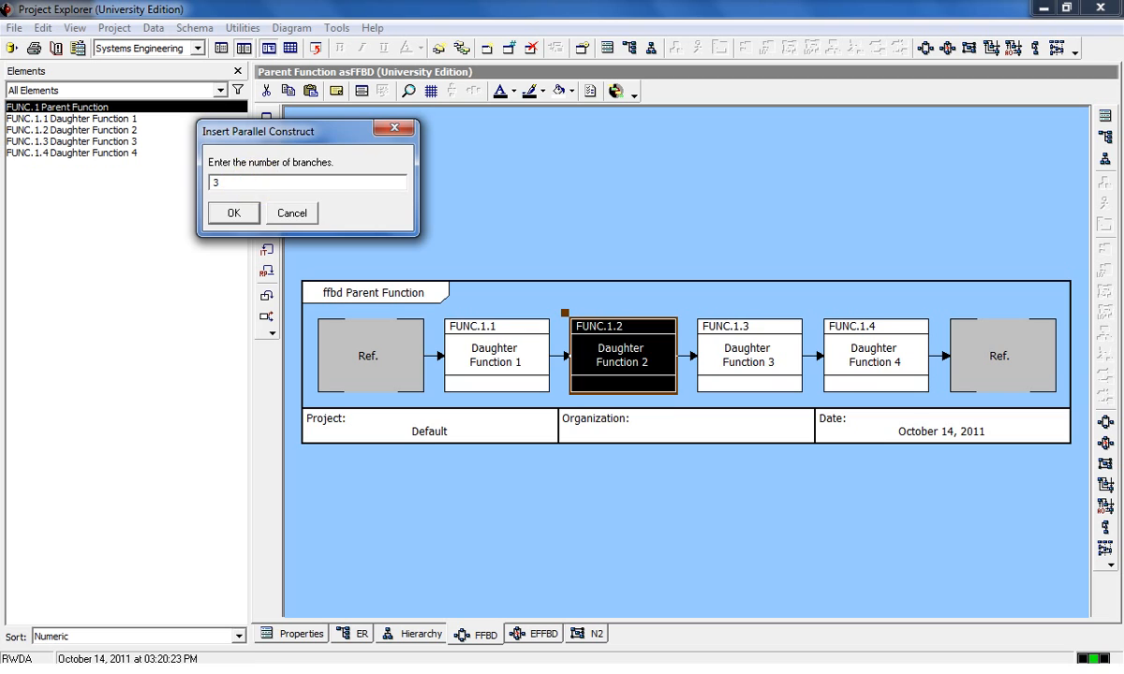
key("Return")
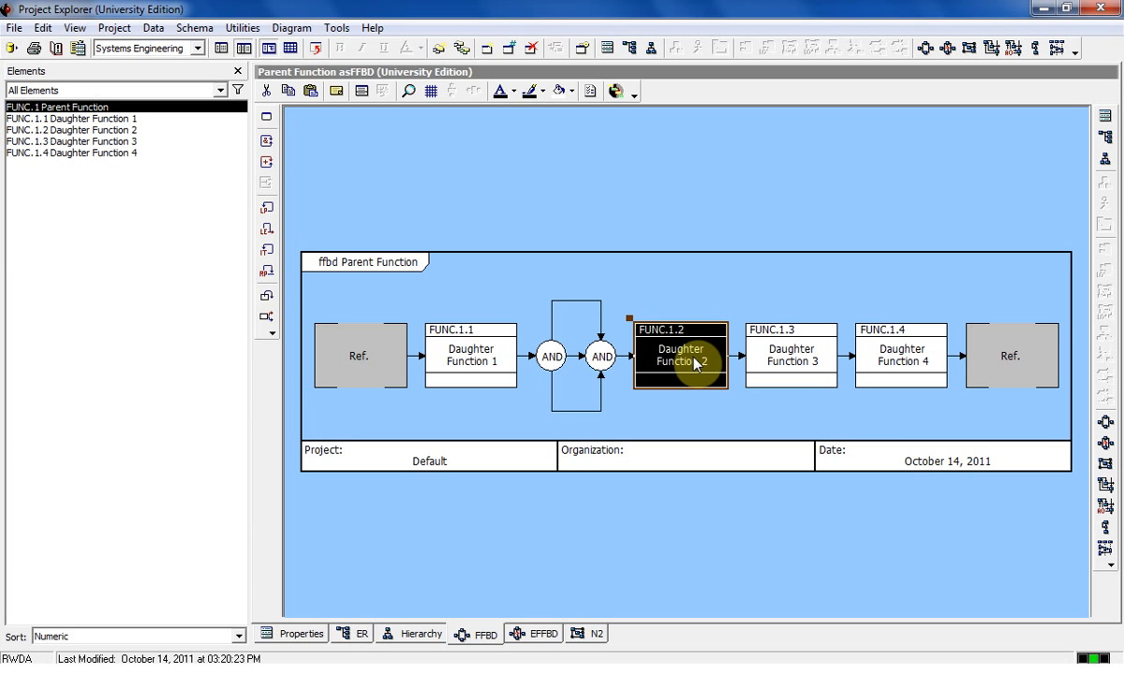
Move Daughter Function 2 into the AND construct's upper branch and Daughter Function 3 into its middle branch.
key("ctrl+x")
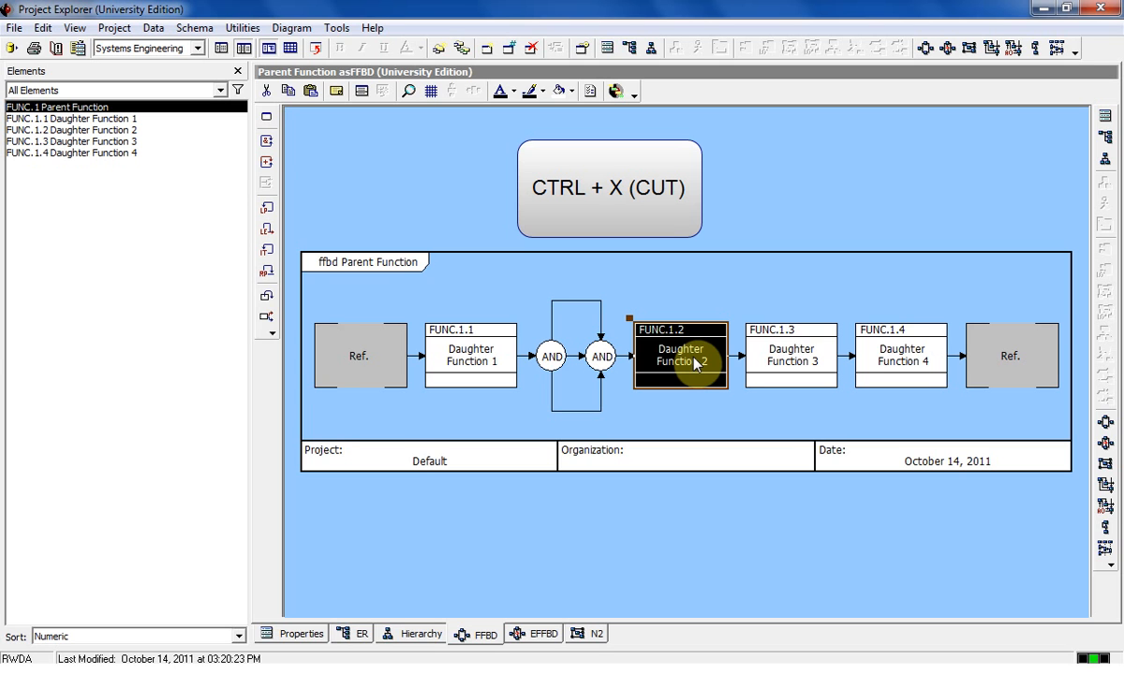
key("ctrl+x")
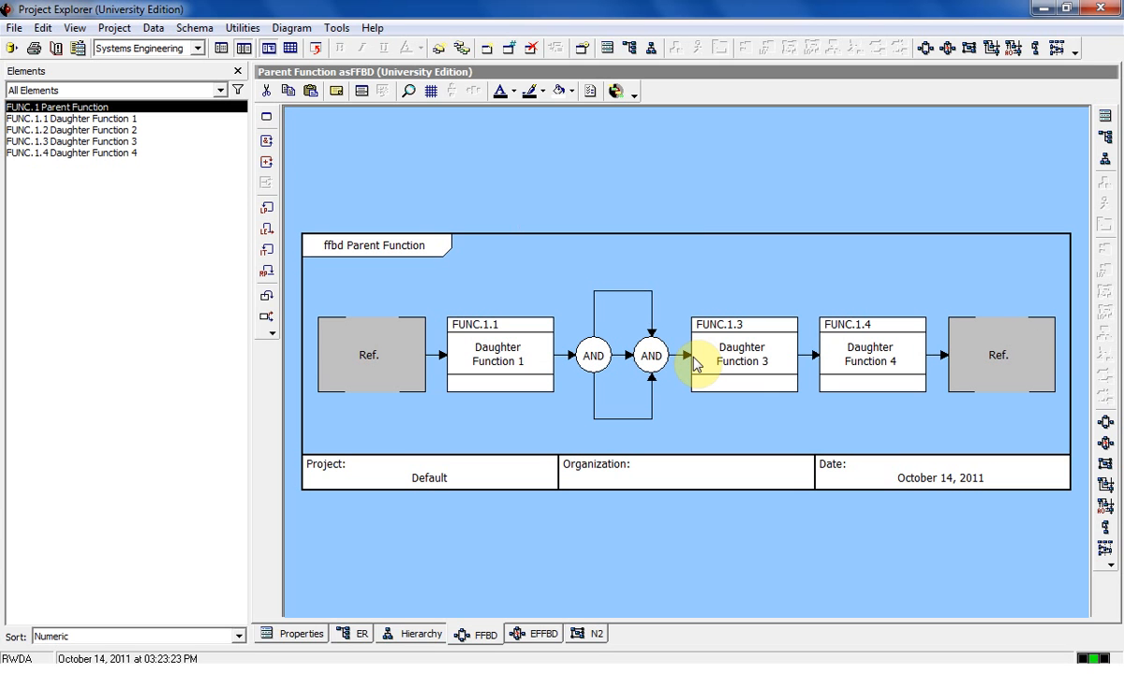
left_click(623, 293)
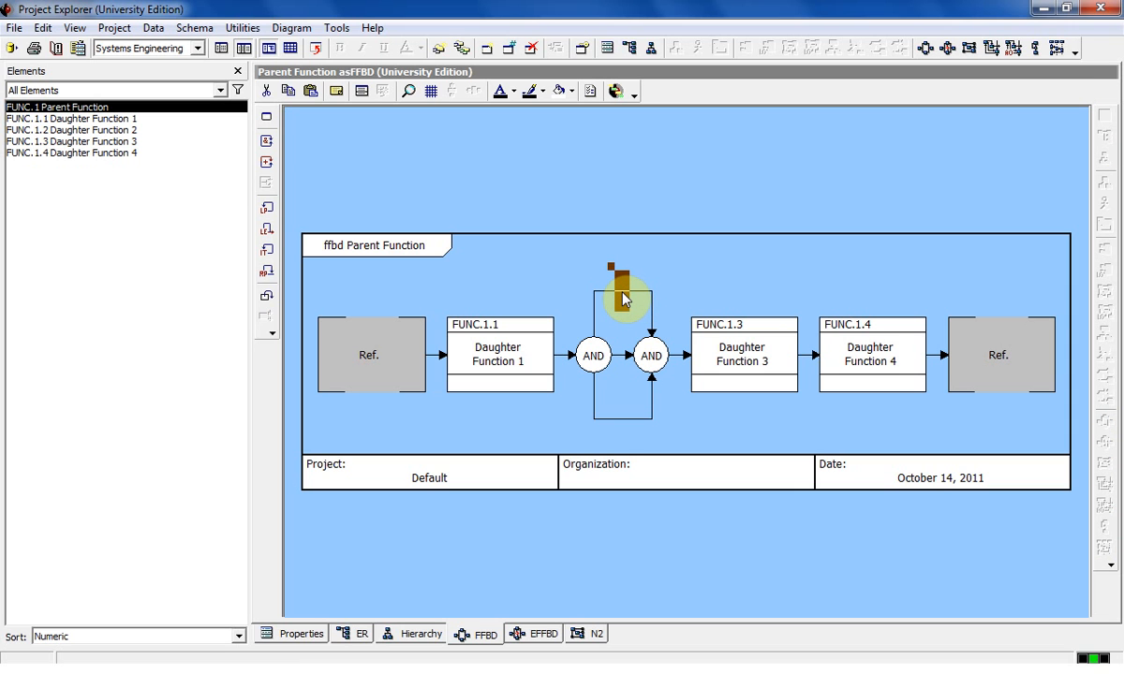
key("ctrl+v")
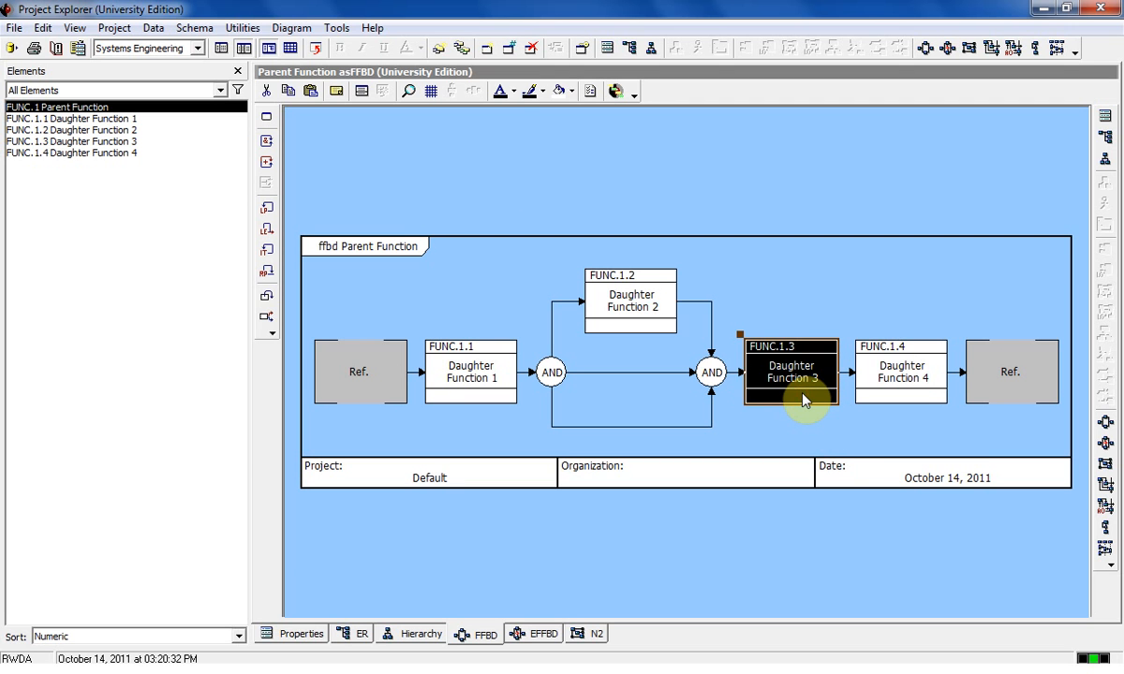
key("Delete")
left_click(681, 375)
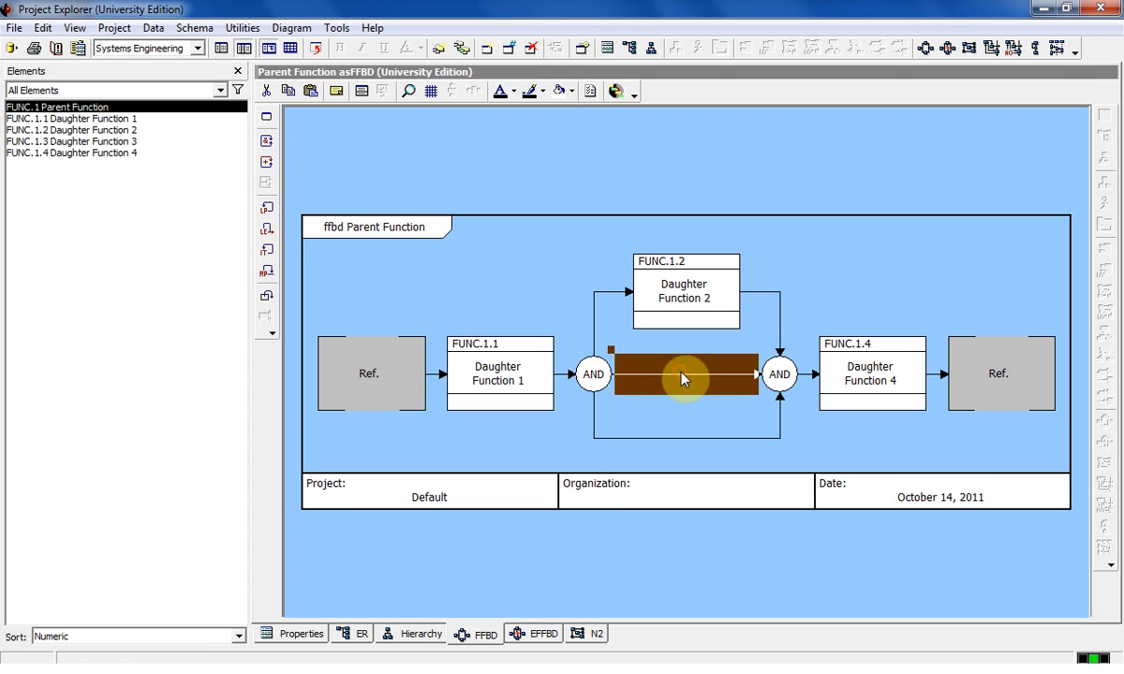
key("ctrl+z")
Move Daughter Function 4 into the AND construct's lower branch and check the extent of the whole construct.
left_click(876, 351)
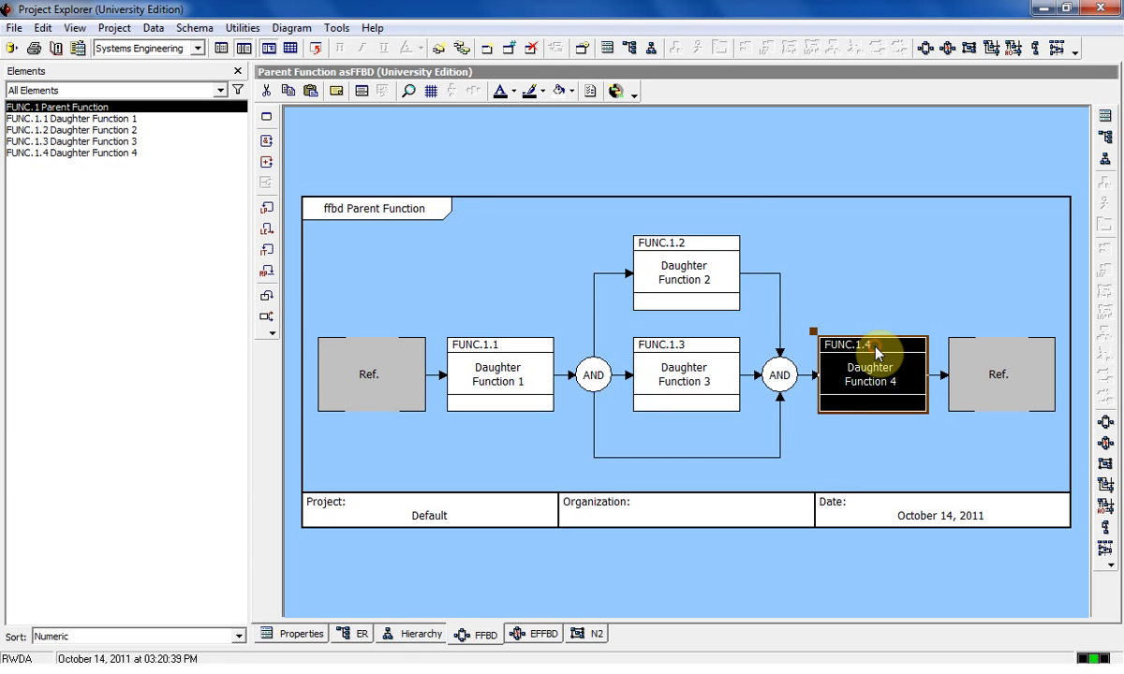
key("Delete")
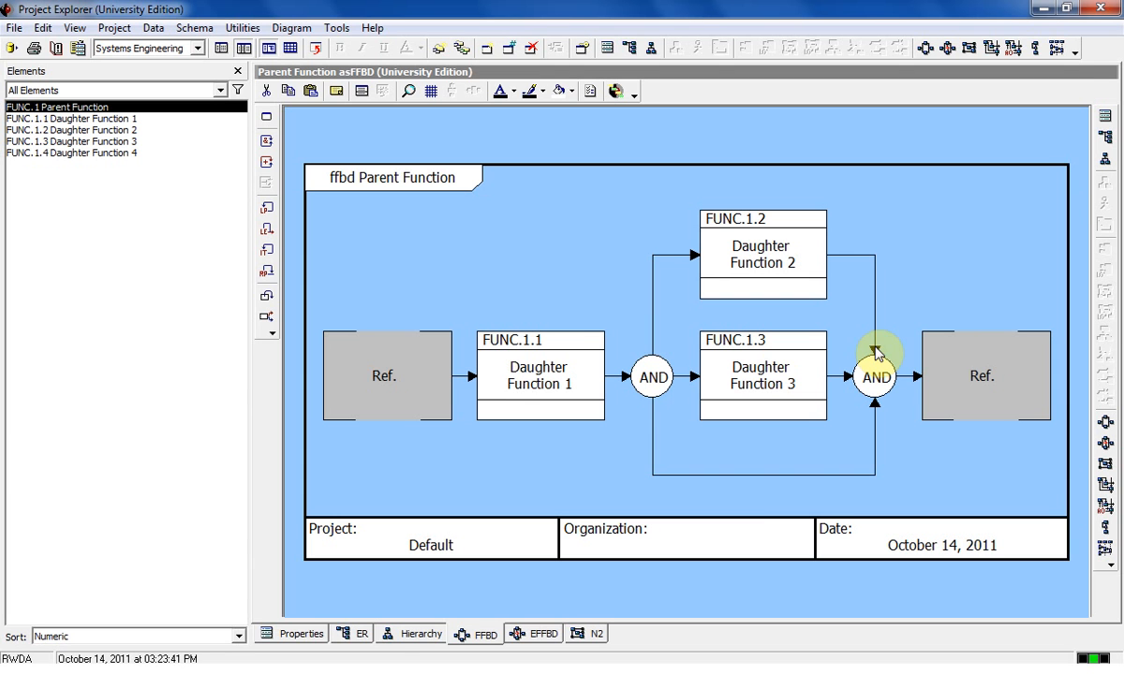
left_click(766, 478)
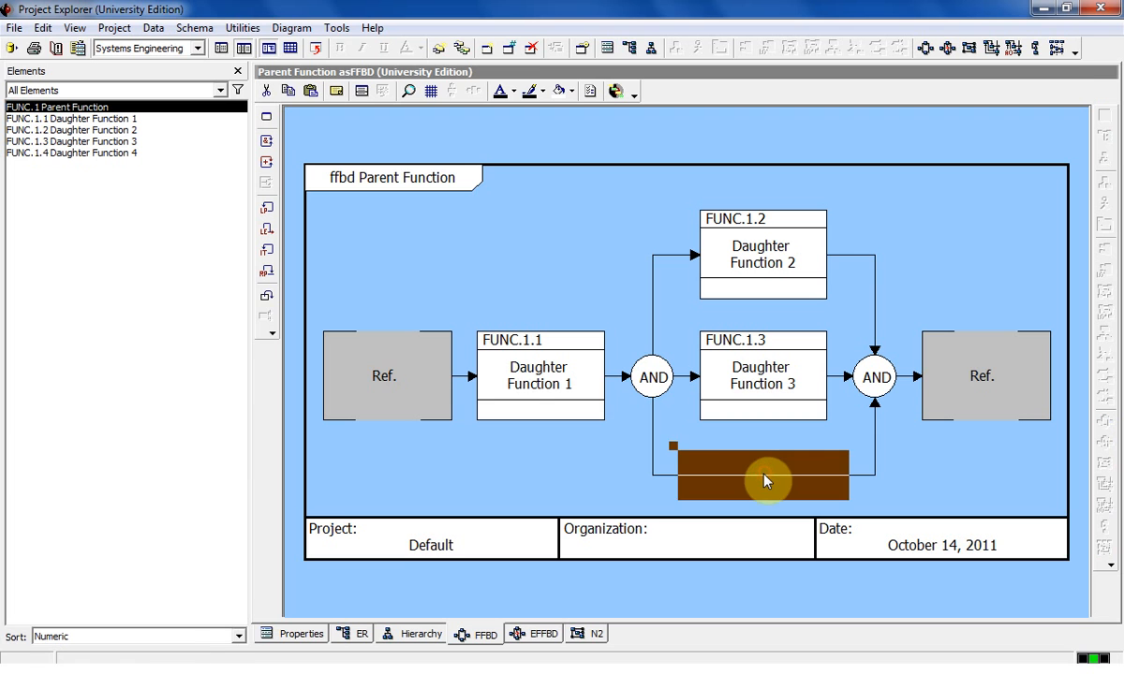
key("ctrl+v")
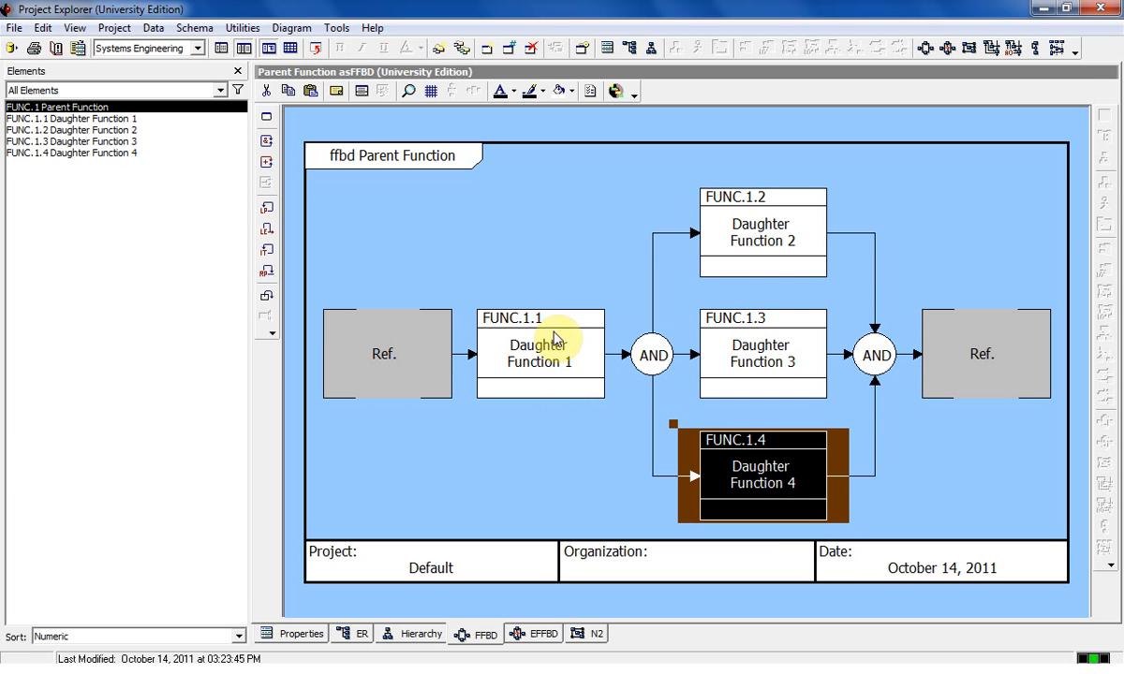
left_click(651, 359)
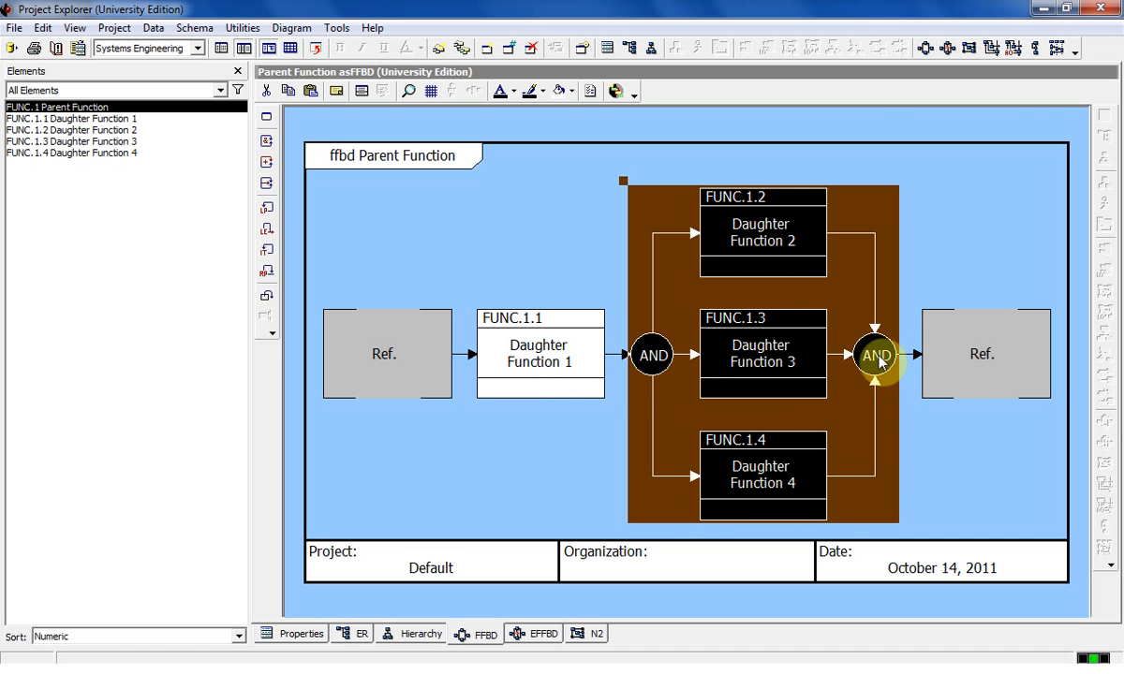
left_click(960, 354)
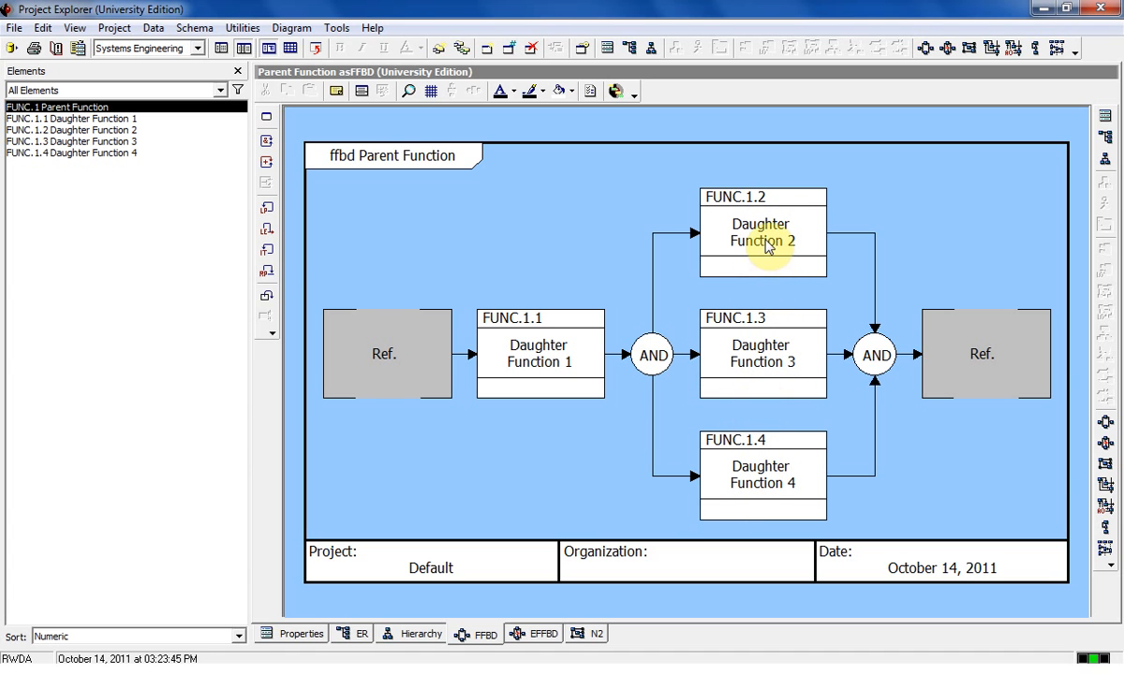
Move Daughter Functions 2, 3 and 4 back in series before the AND construct, and delete the emptied construct from the database.
left_click(653, 358)
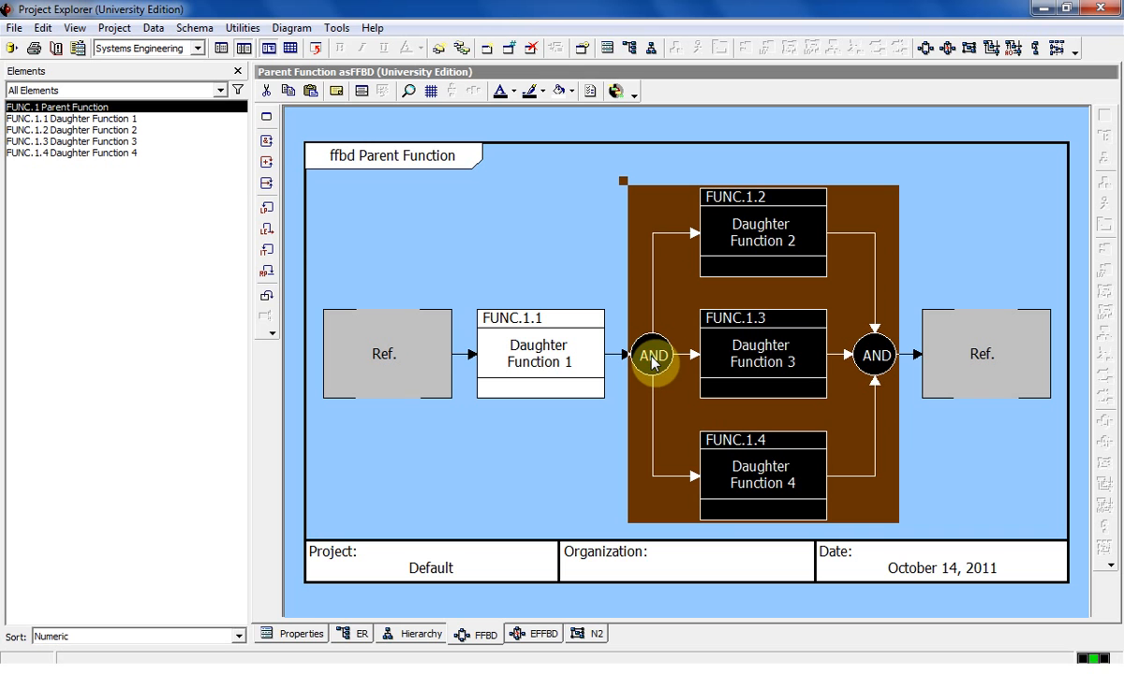
left_click(785, 248)
left_click_drag(785, 248, 651, 330)
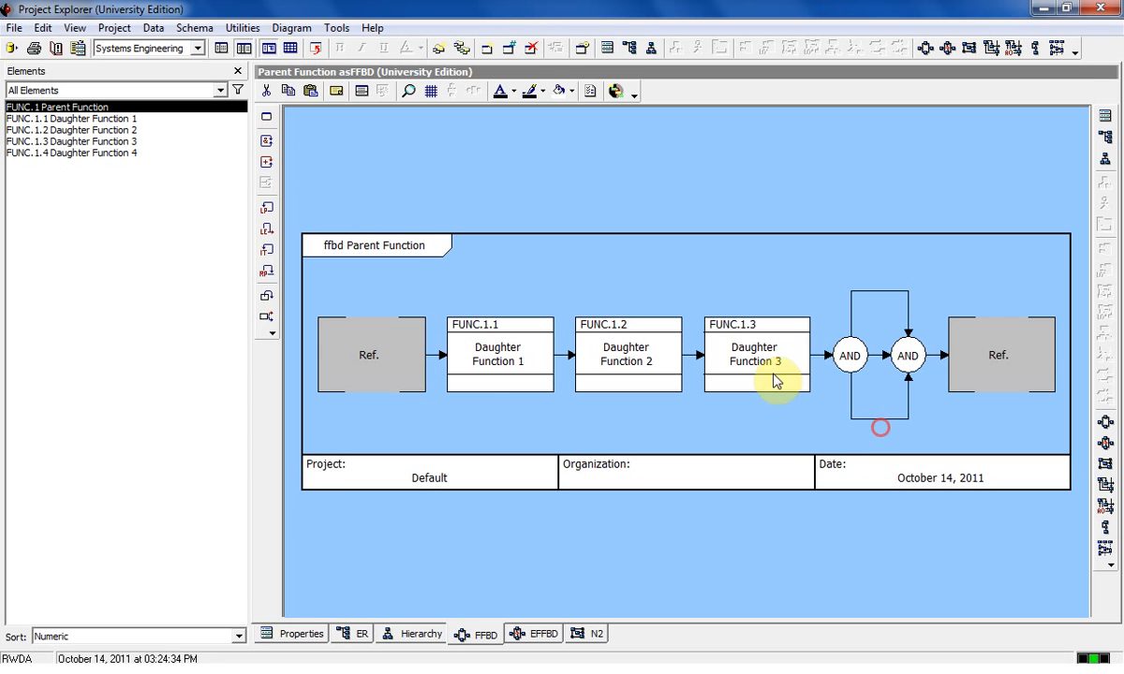
left_click(858, 345)
key("ctrl+v")
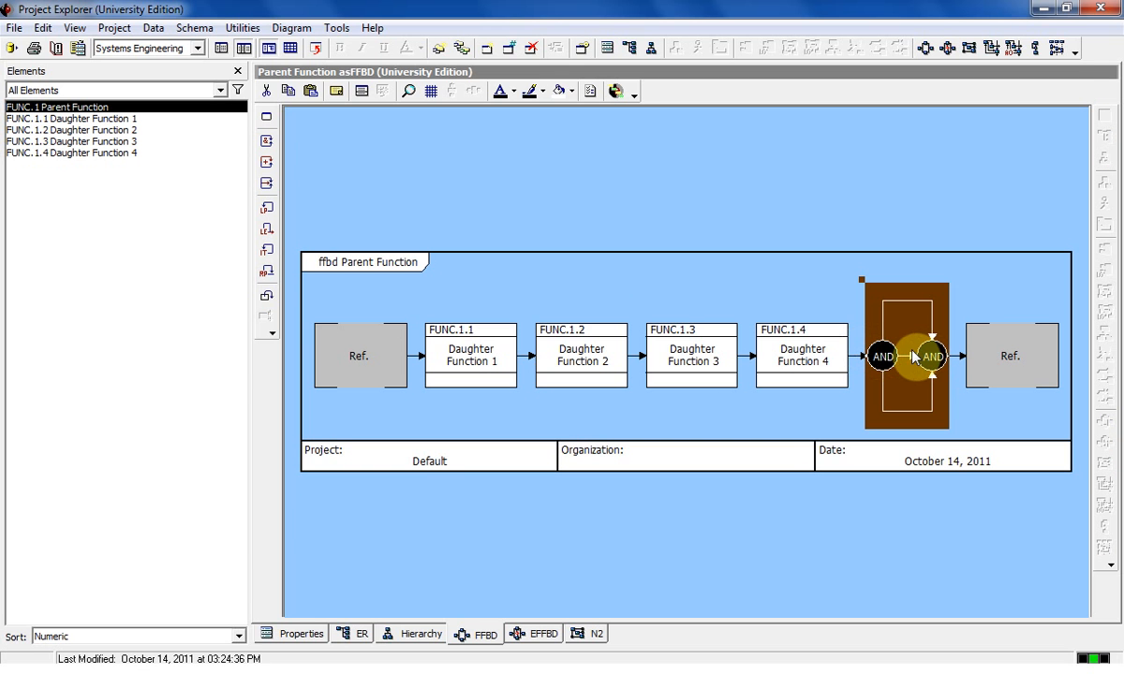
key("Delete")
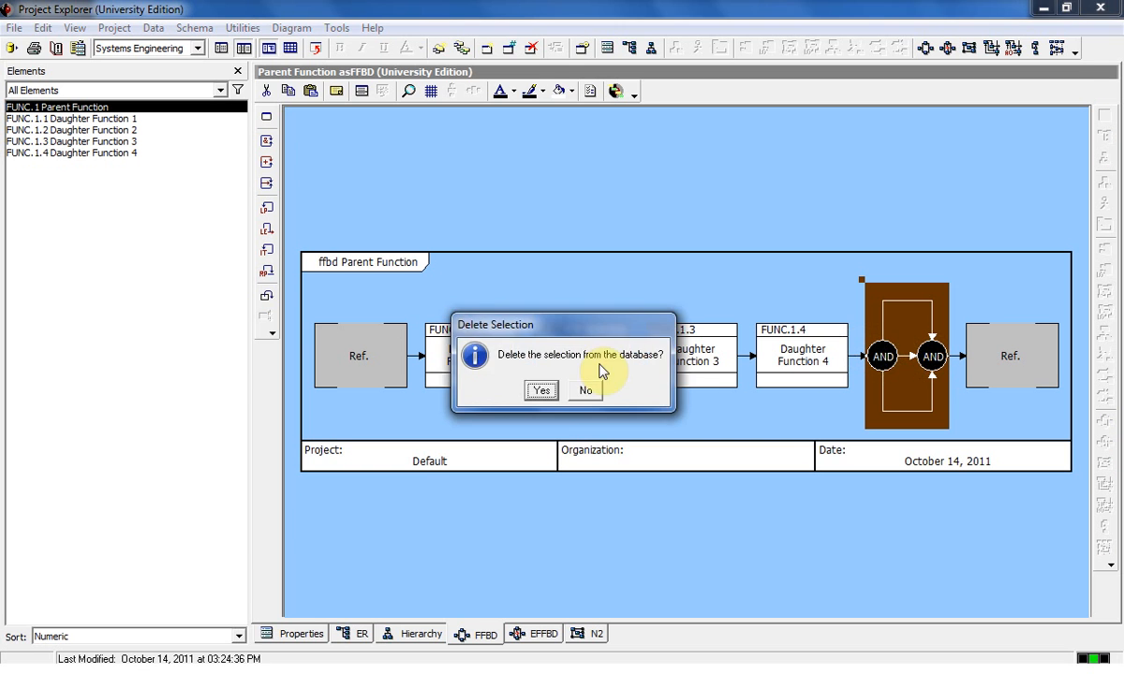
left_click(539, 388)
Select Daughter Function 2 in Parent Function's FFBD as the insertion point.
left_click(639, 358)
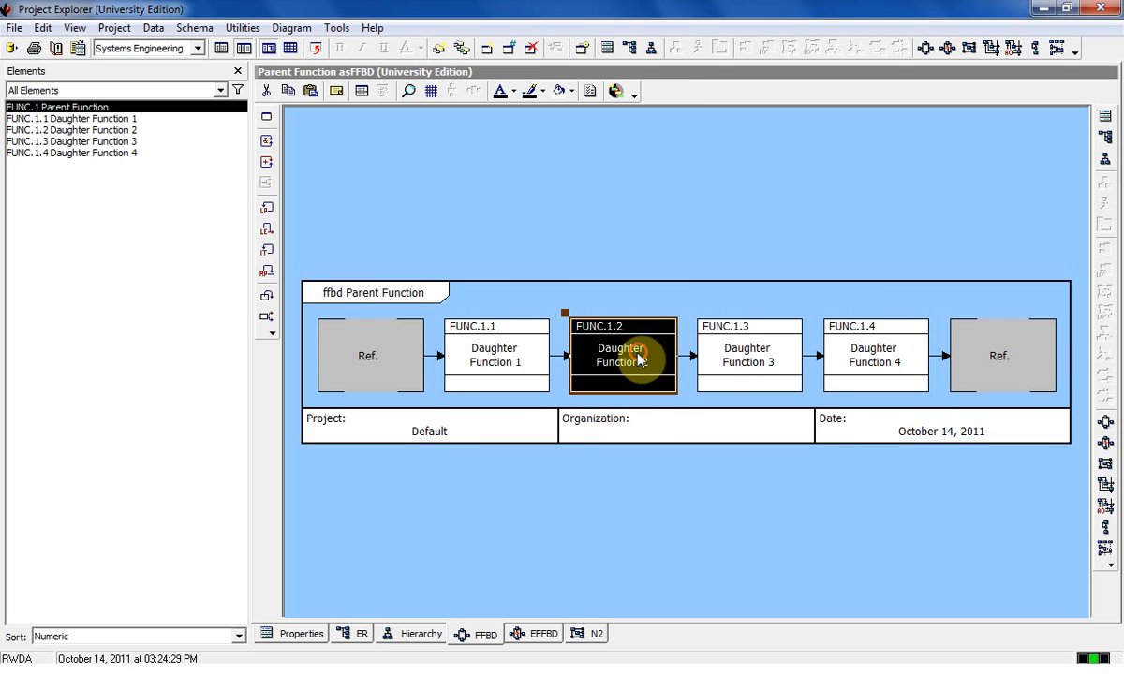